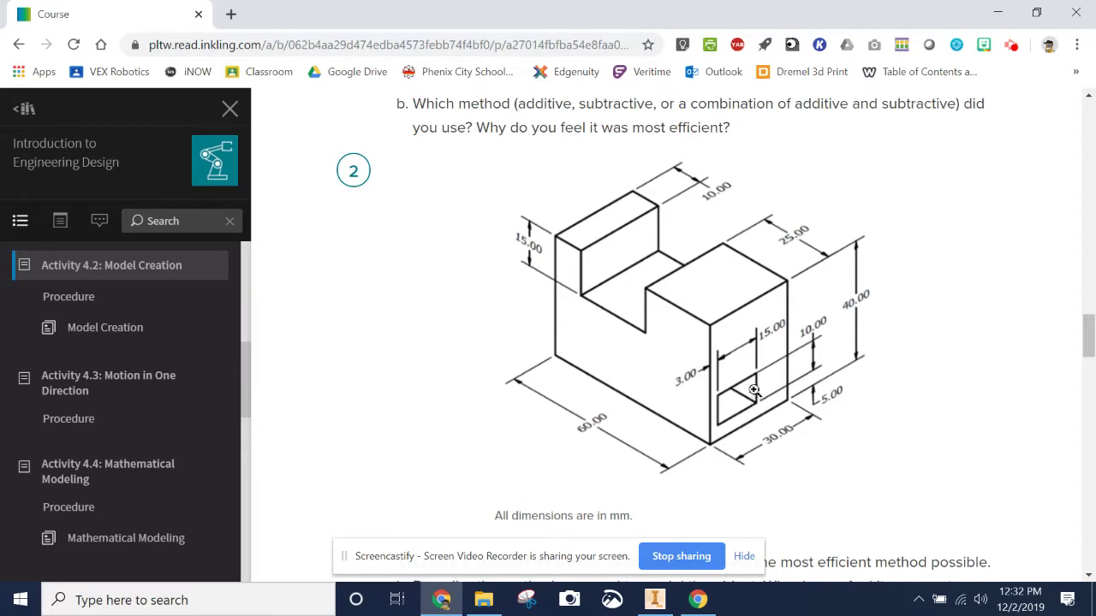
# Highlight drawing 2's note 'All dimensions are in mm' in the Inkling course.
pyautogui.scroll(2, 766, 358)
pyautogui.scroll(-3, 768, 356)
pyautogui.scroll(1, 757, 351)
pyautogui.moveTo(496, 515); pyautogui.dragTo(628, 514)
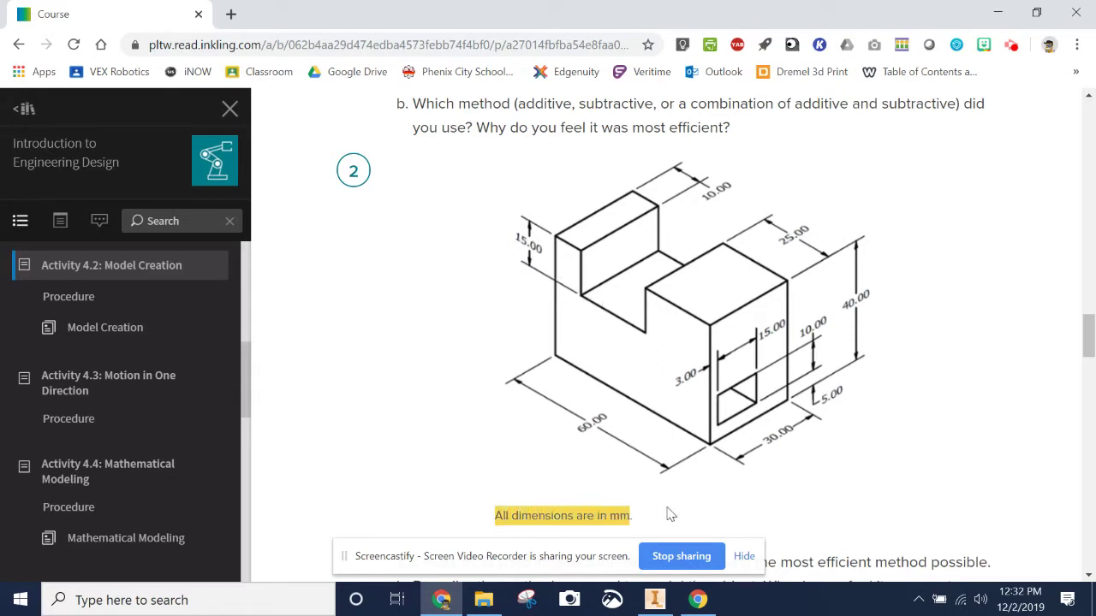
pyautogui.click(780, 485)
# Compare it with the 'All dimensions are in inches' note, then bring Inventor forward.
pyautogui.scroll(7, 781, 484)
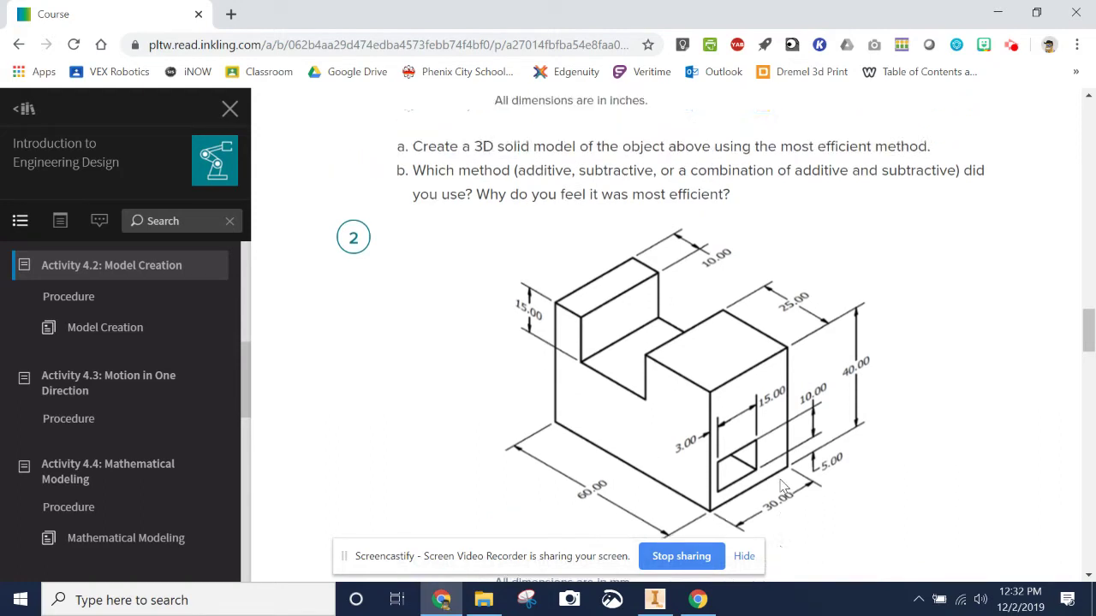
pyautogui.scroll(-1, 780, 482)
pyautogui.moveTo(495, 466); pyautogui.dragTo(656, 465)
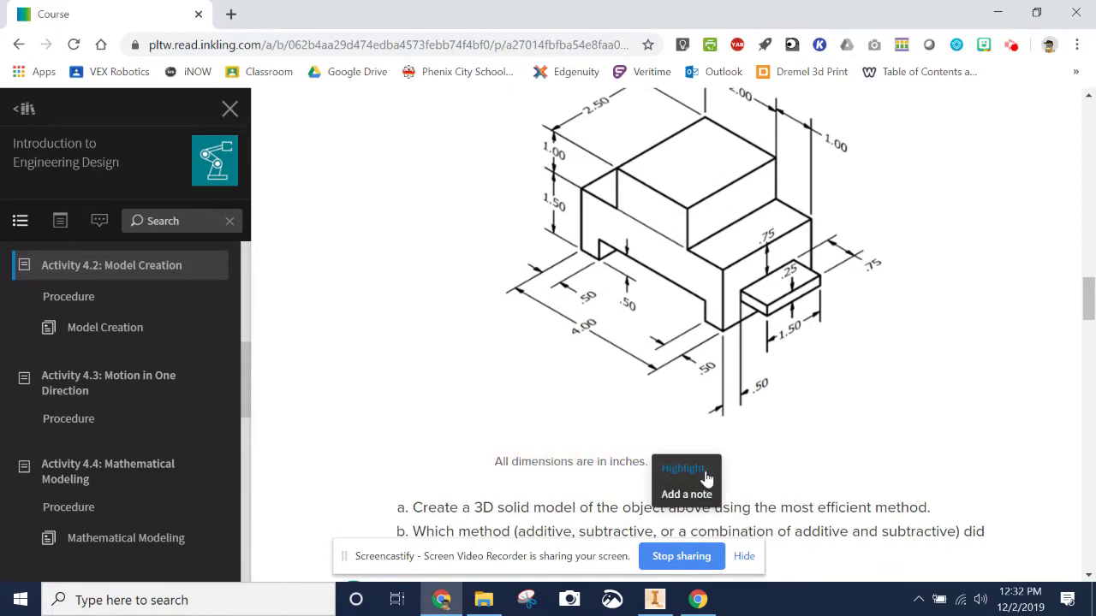
pyautogui.scroll(-7, 707, 480)
pyautogui.scroll(1, 893, 429)
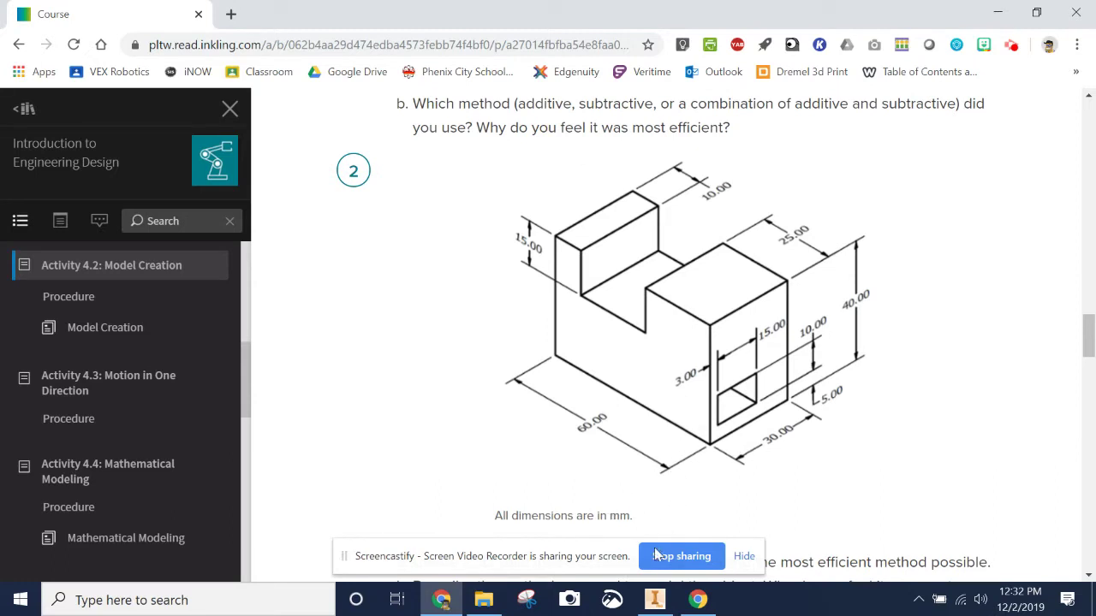
pyautogui.moveTo(659, 600)
pyautogui.click(629, 495)
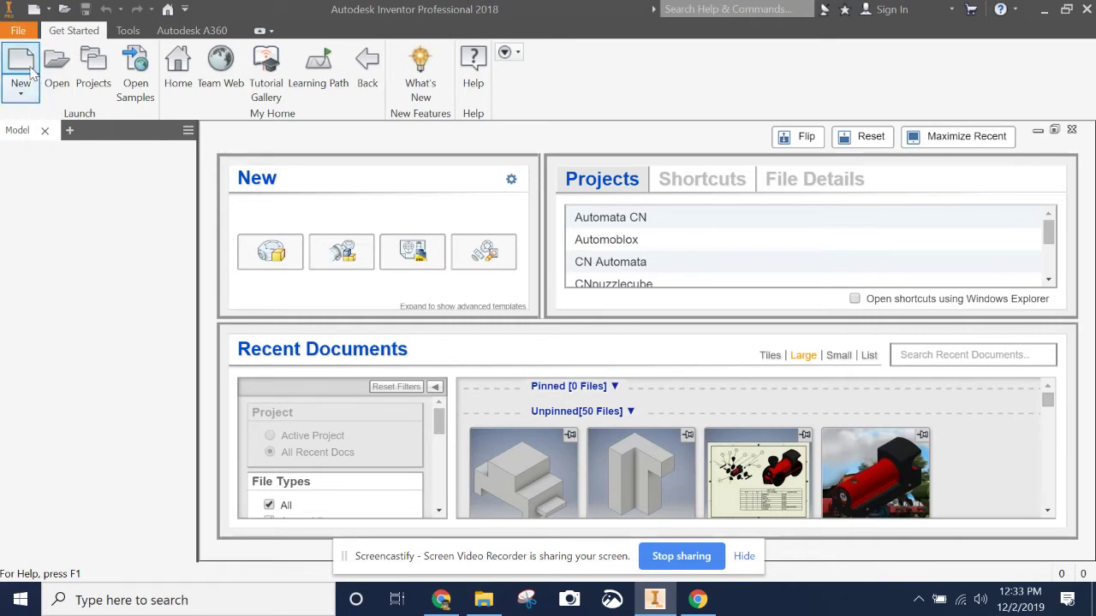
# Create a new part from the Metric Standard (mm).ipt template.
pyautogui.click(30, 73)
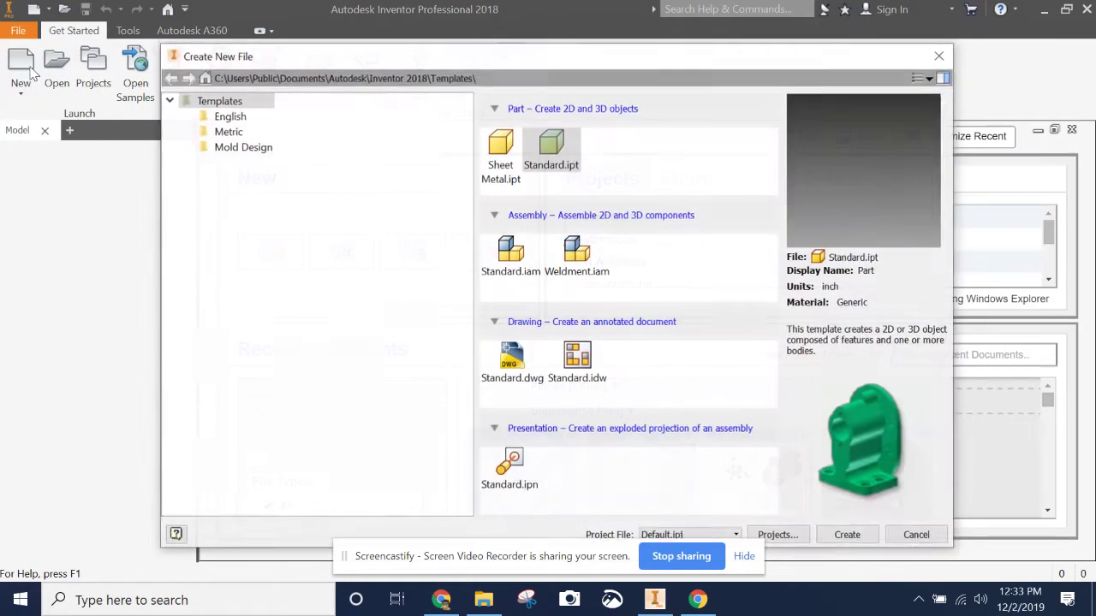
pyautogui.click(257, 120)
pyautogui.click(233, 130)
pyautogui.click(233, 132)
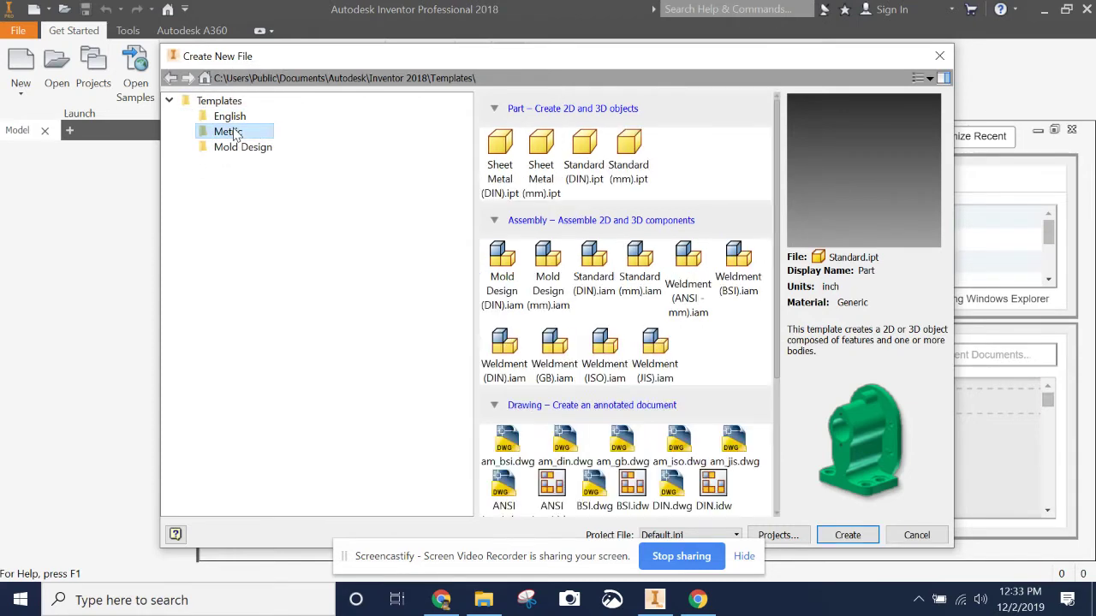
pyautogui.click(634, 170)
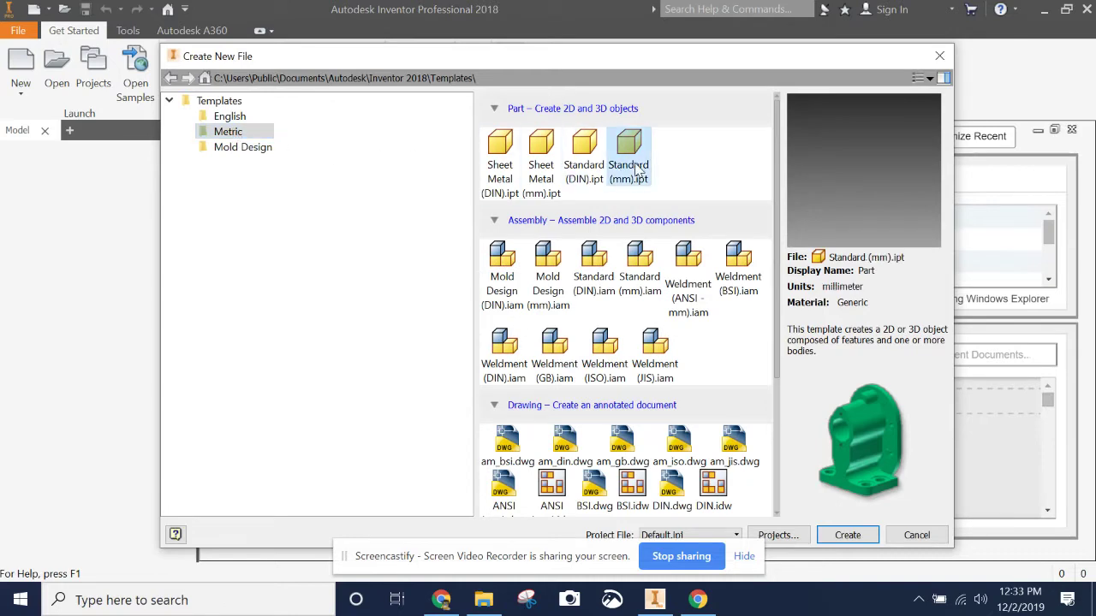
pyautogui.doubleClick(636, 170)
pyautogui.click(847, 535)
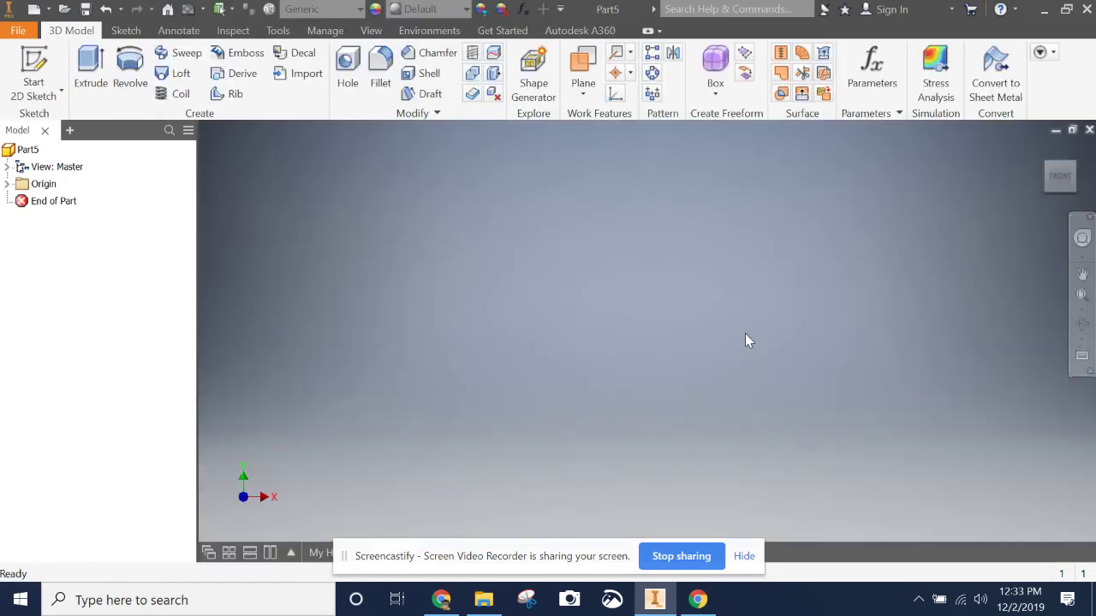
# Start a 2D sketch on the XY plane and glance at the course drawing.
pyautogui.click(34, 82)
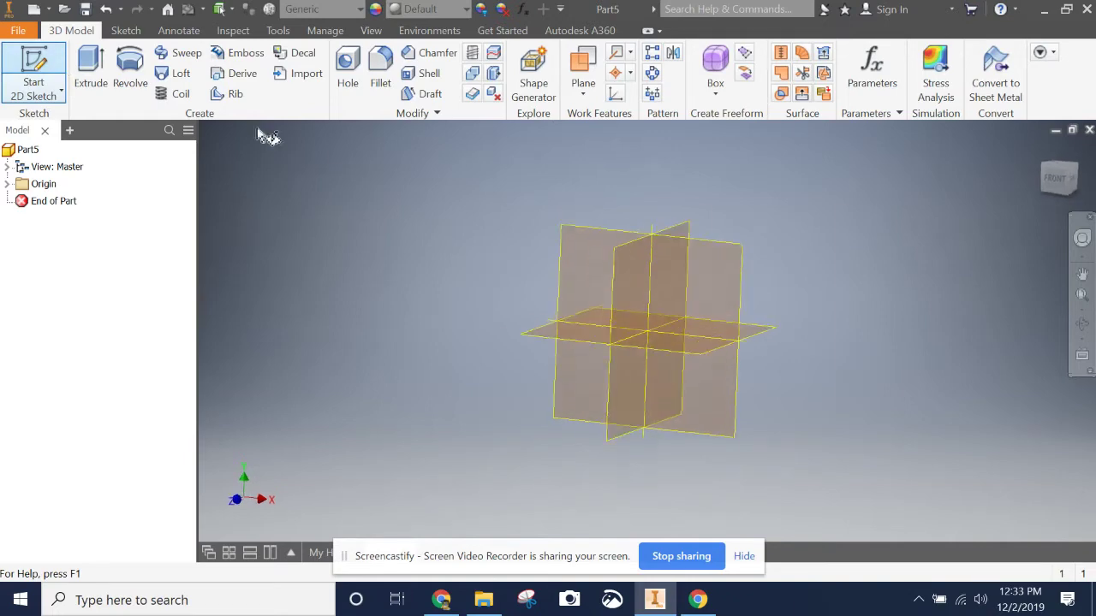
pyautogui.click(706, 267)
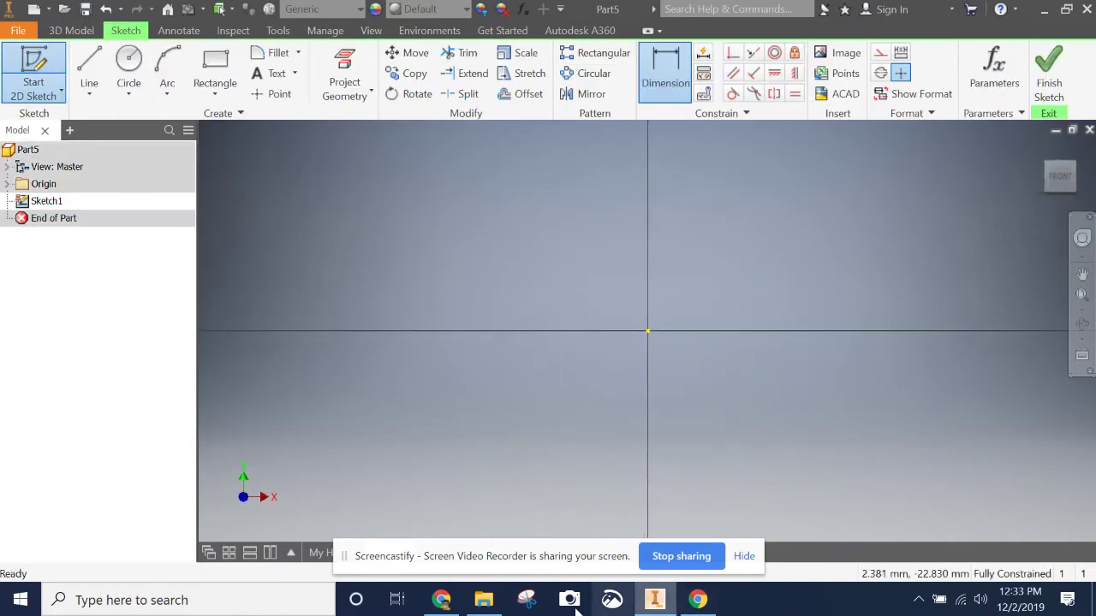
pyautogui.click(441, 600)
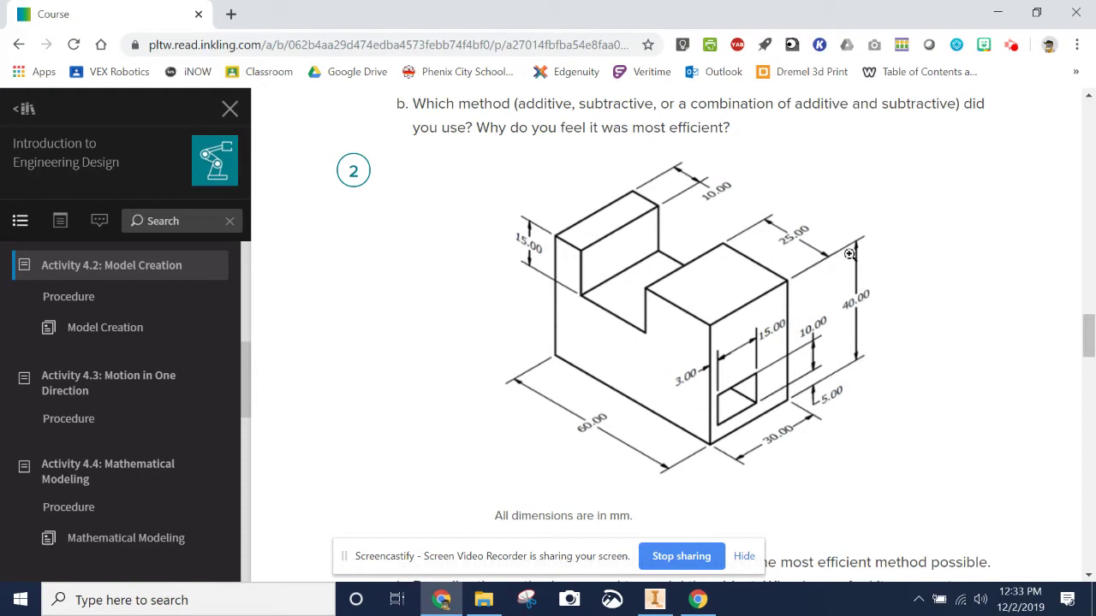
pyautogui.click(654, 599)
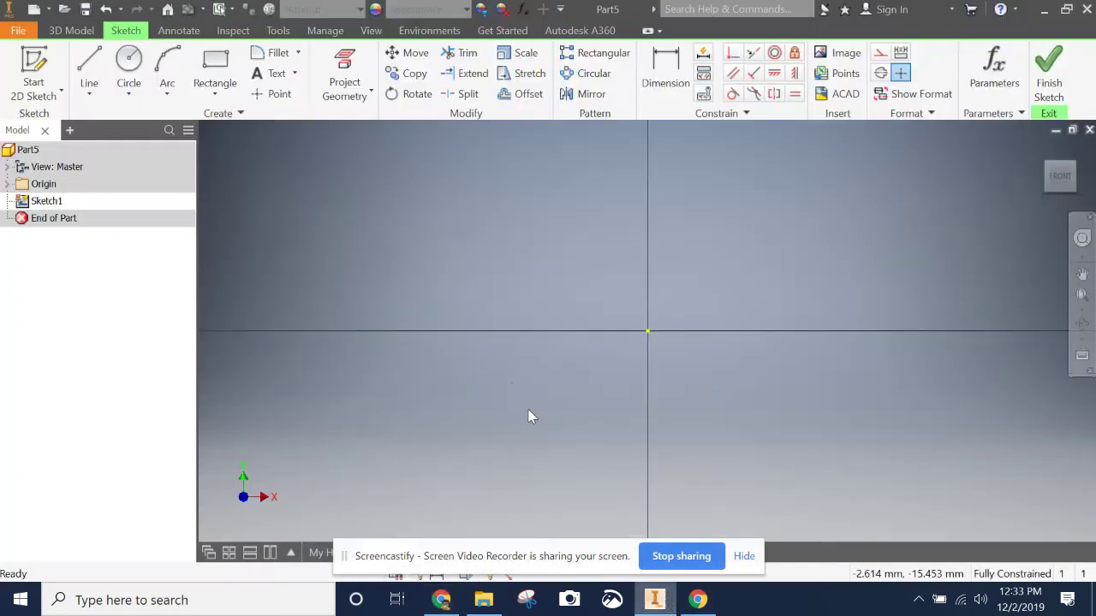
# Draw a 40 mm vertical line starting from the sketch origin.
pyautogui.click(89, 69)
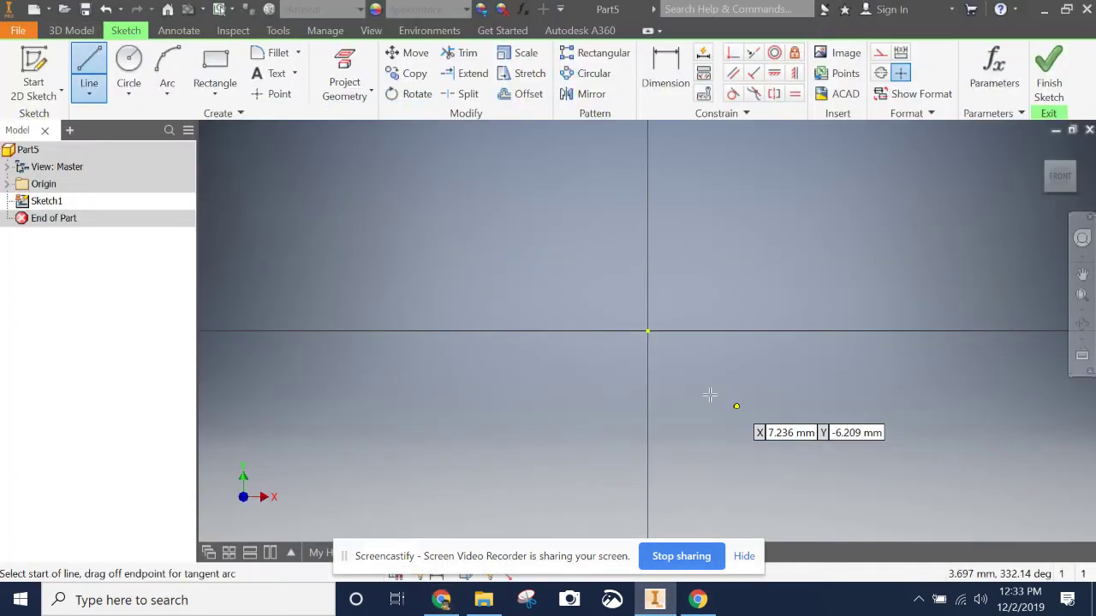
pyautogui.click(647, 330)
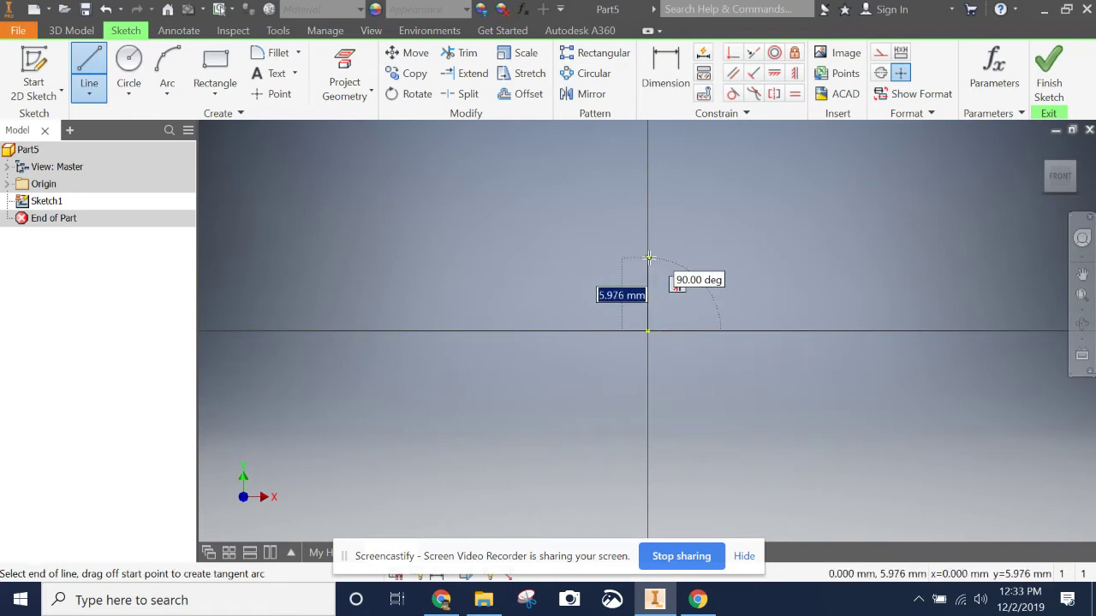
pyautogui.write('40')
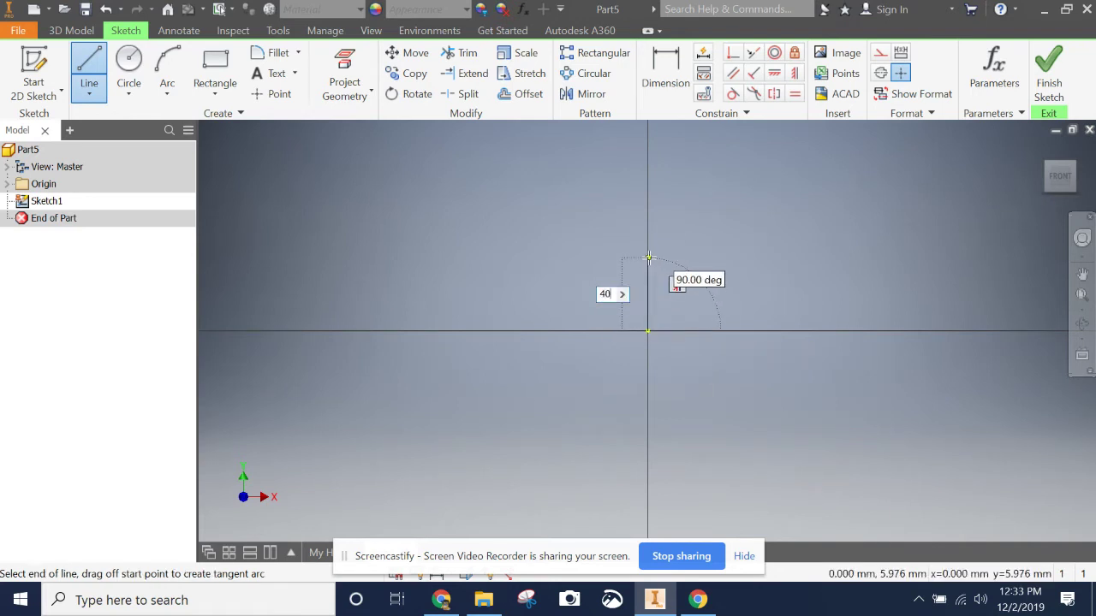
pyautogui.press('Return')
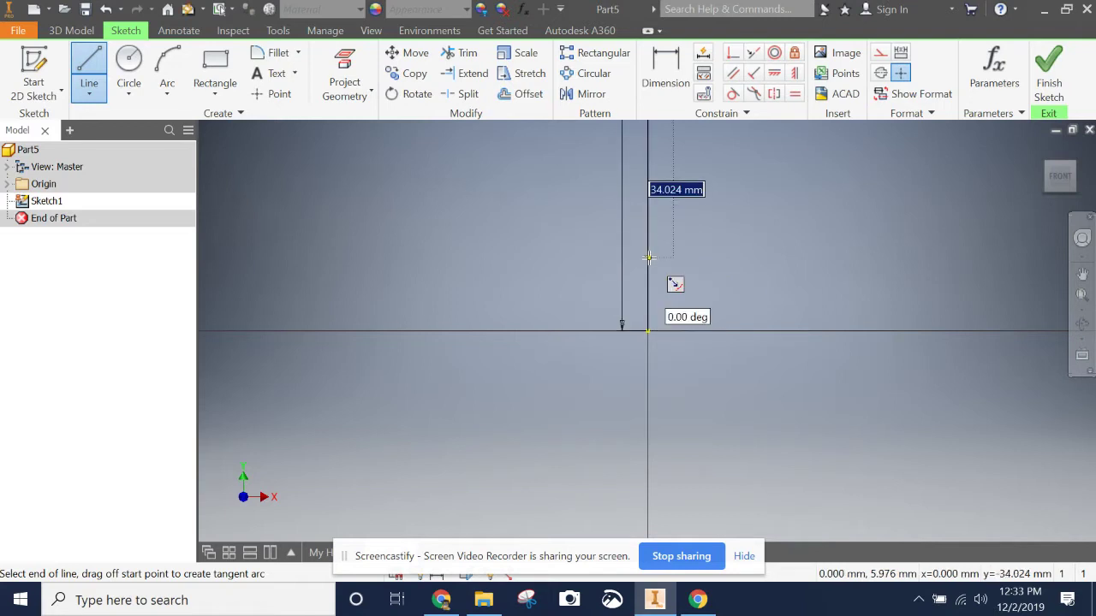
pyautogui.scroll(-3, 647, 257)
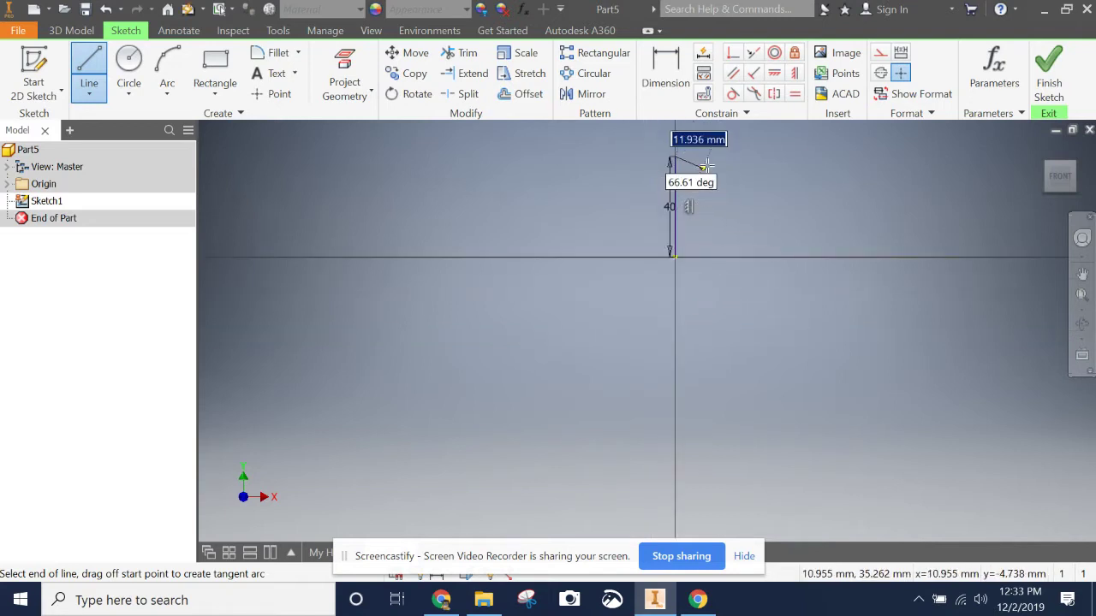
pyautogui.scroll(3, 702, 167)
pyautogui.scroll(-2, 692, 146)
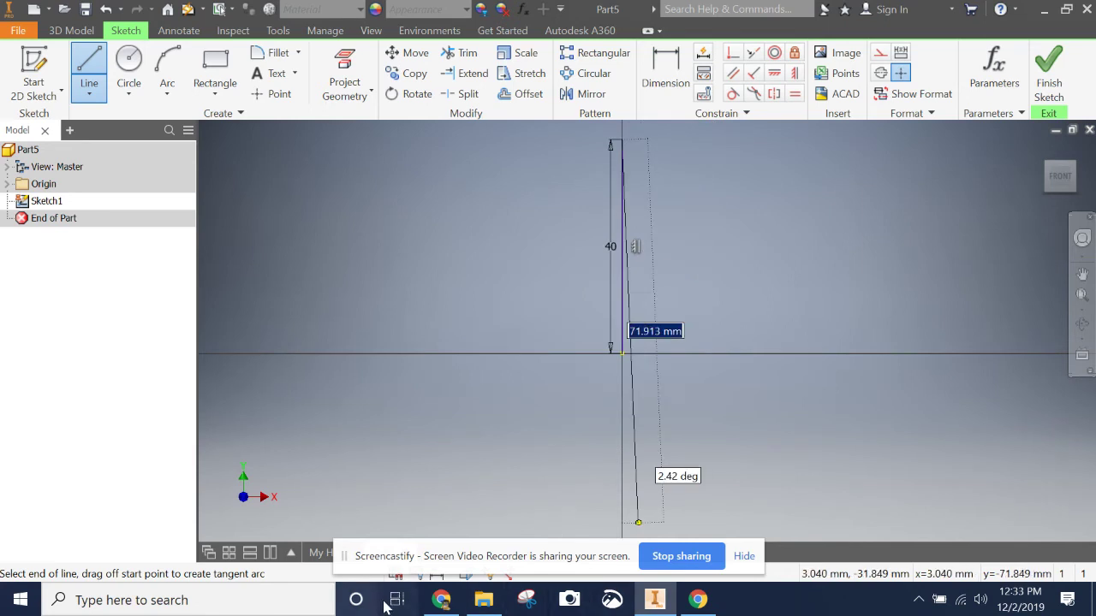
# Continue with a 10 mm horizontal segment and a 15 mm drop, checking the drawing.
pyautogui.click(441, 600)
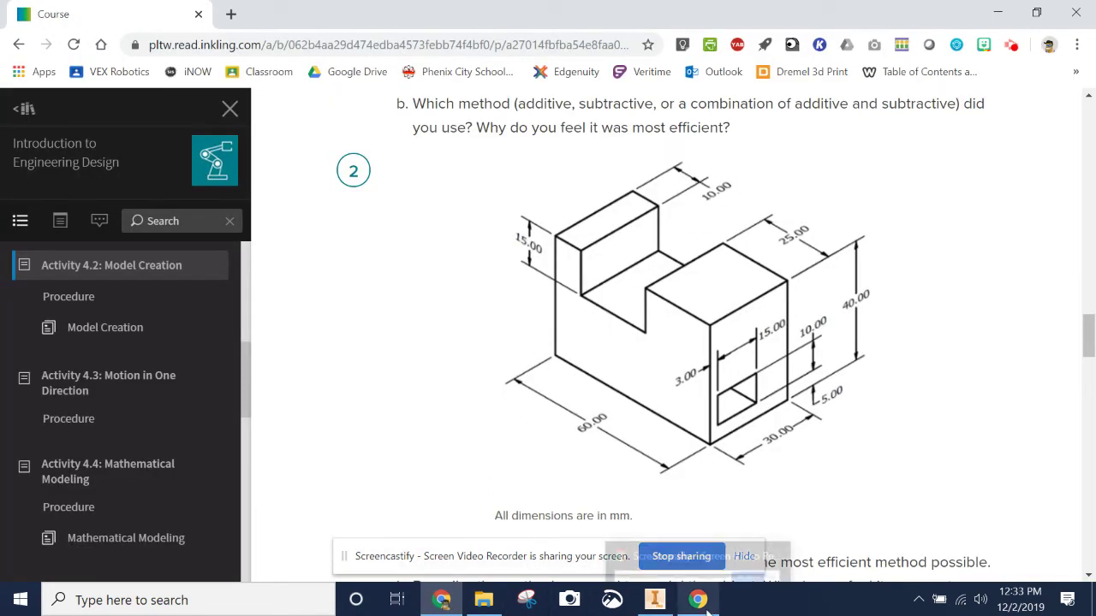
pyautogui.click(655, 600)
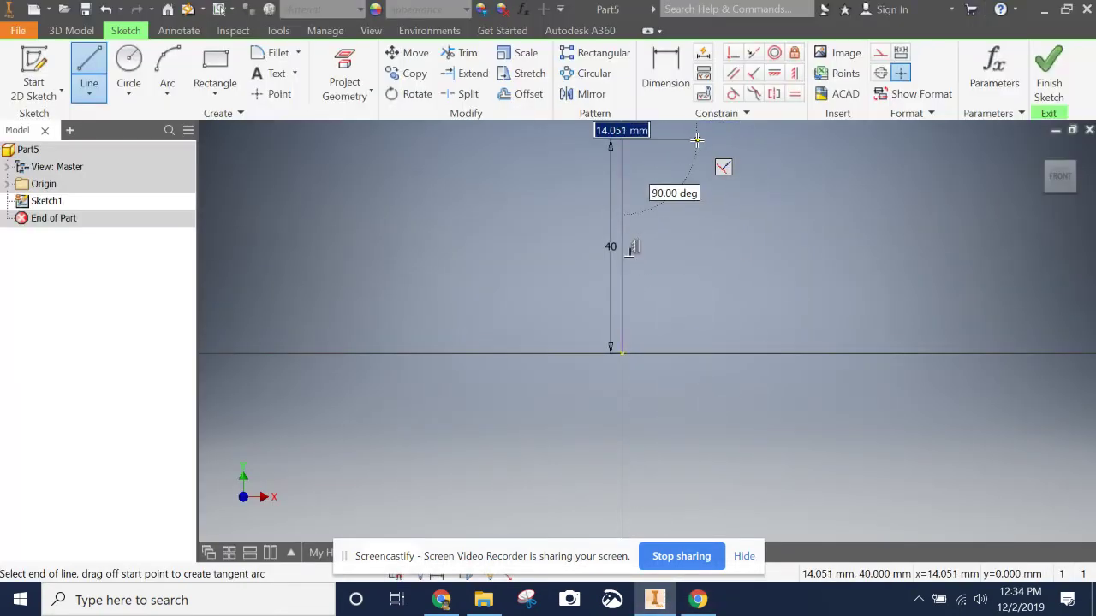
pyautogui.write('10')
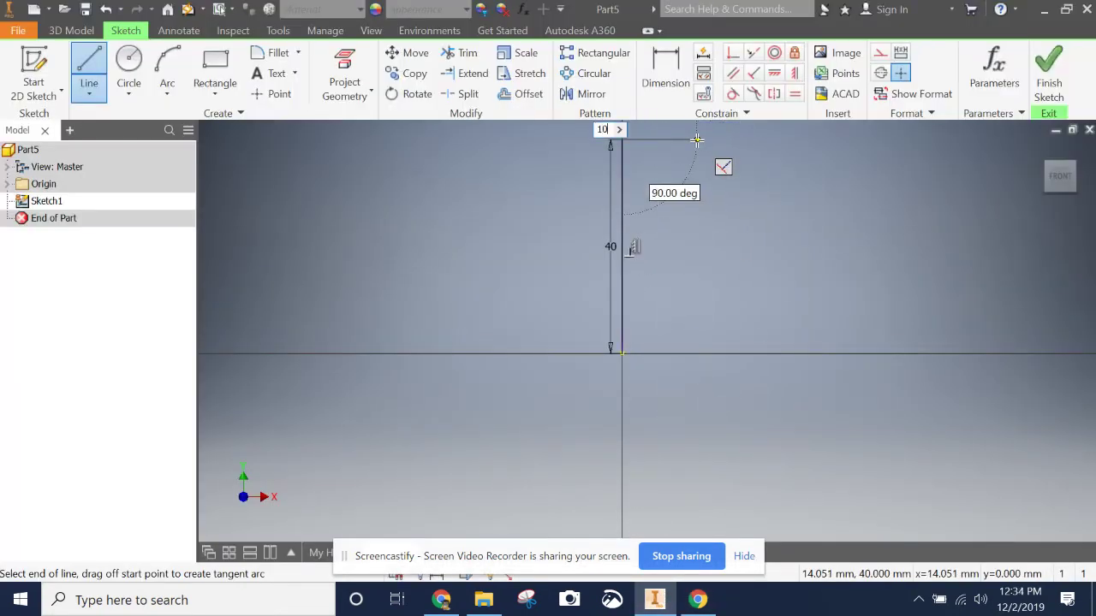
pyautogui.press('Return')
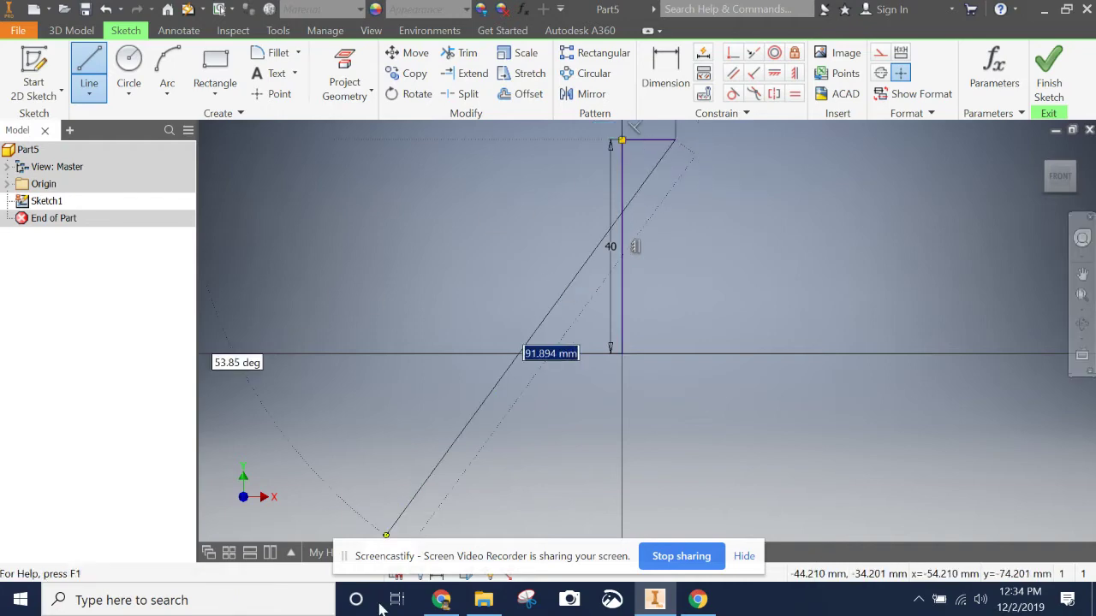
pyautogui.click(442, 599)
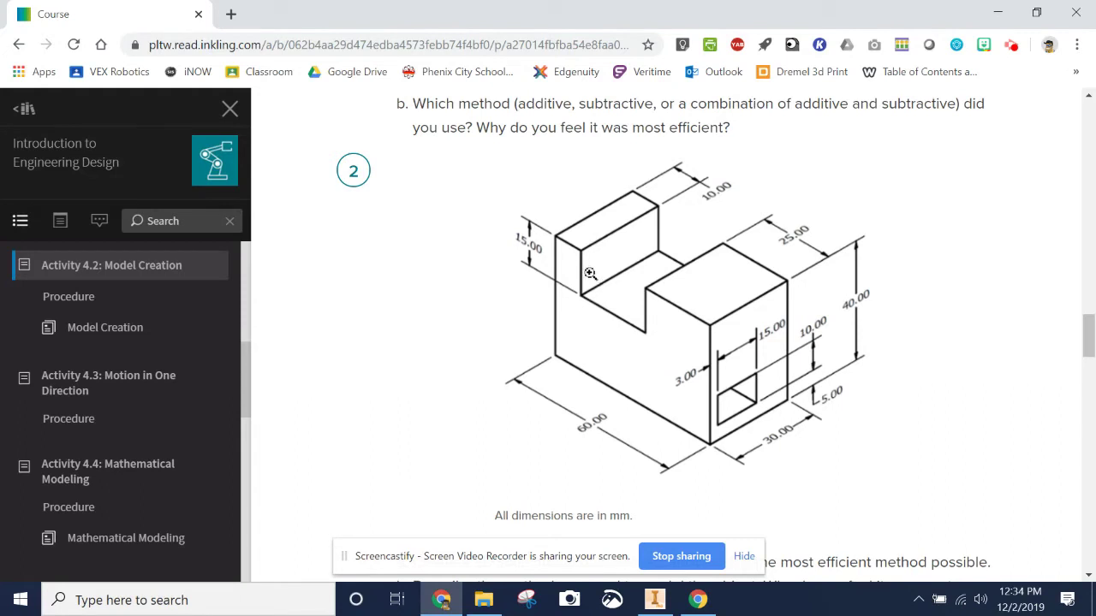
pyautogui.click(655, 602)
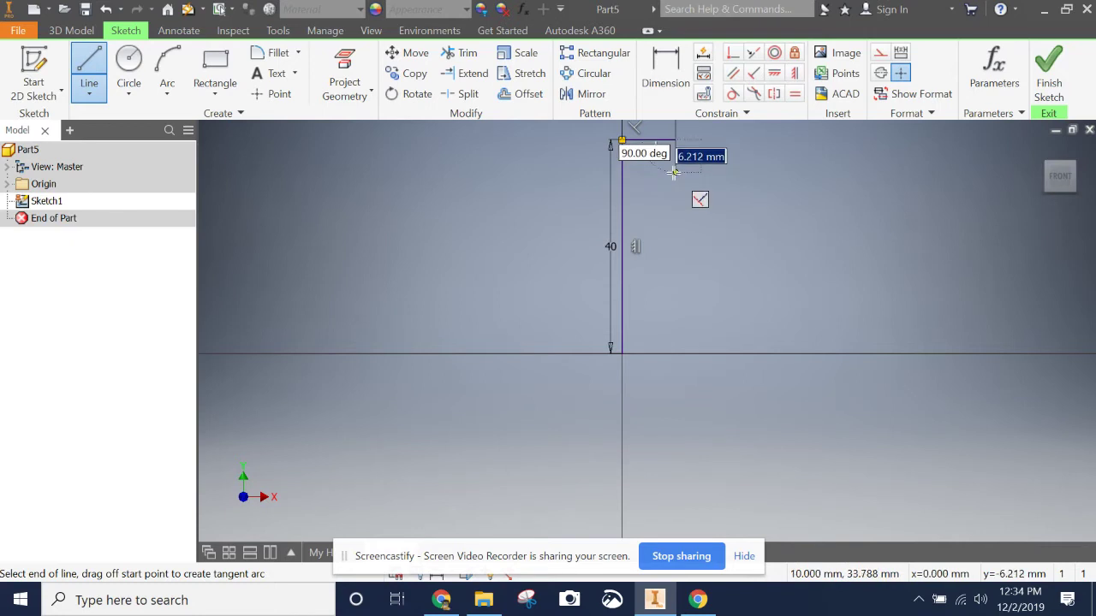
pyautogui.write('15')
pyautogui.press('Return')
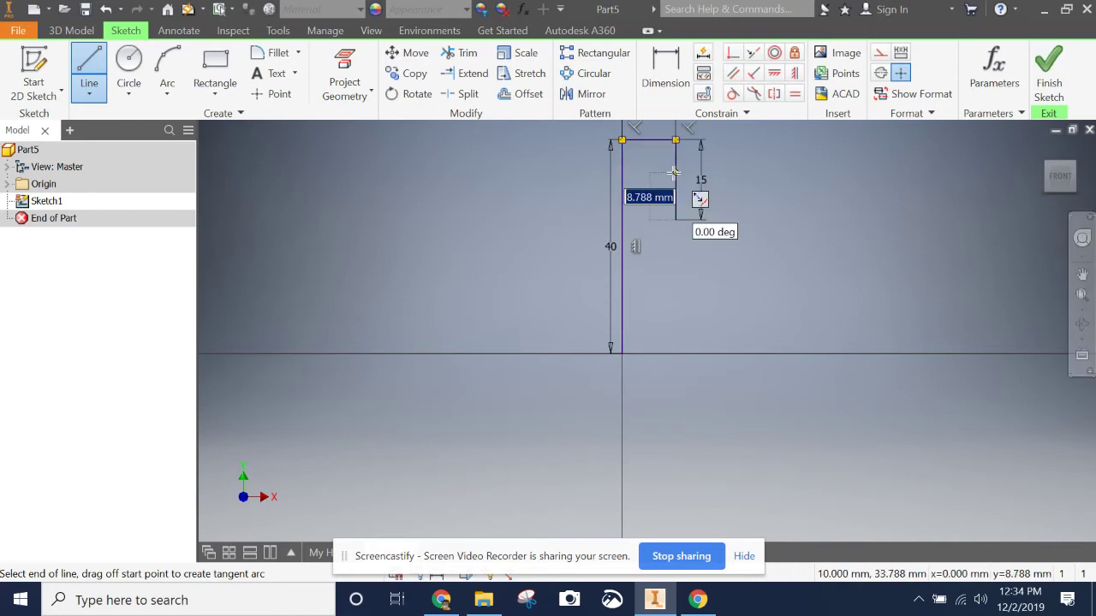
pyautogui.click(442, 600)
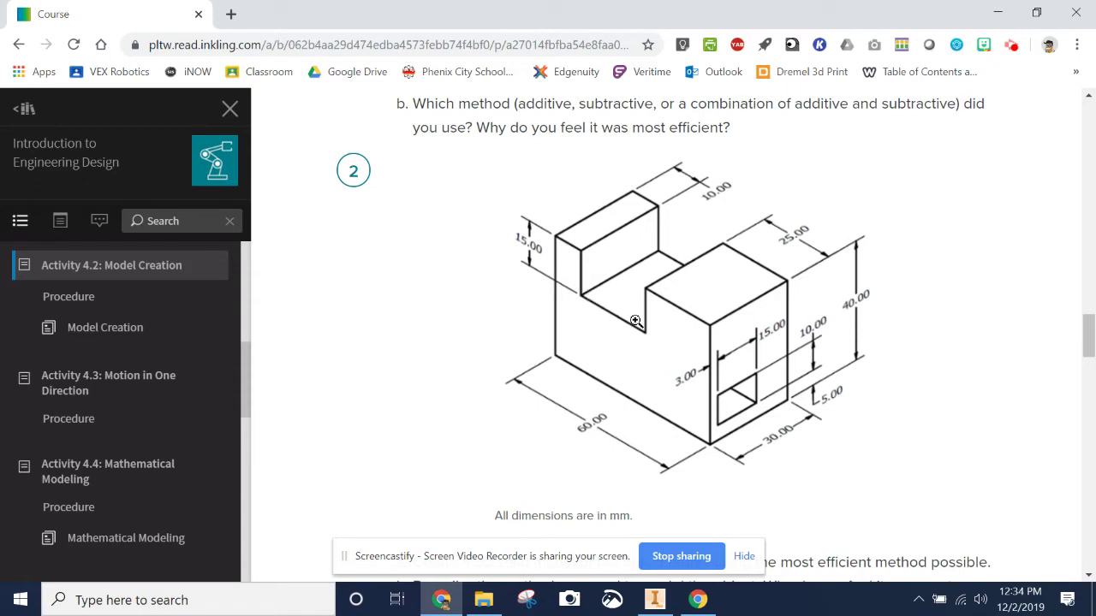
# Add the 25 mm notch floor, the 15 mm rise and the 25 mm top line.
pyautogui.click(655, 599)
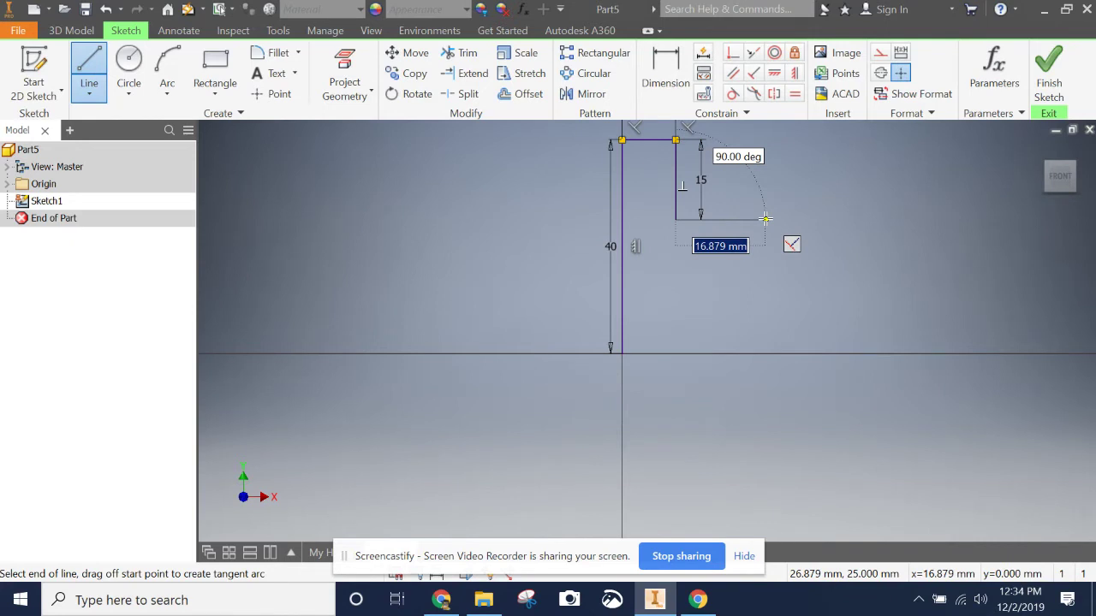
pyautogui.write('25')
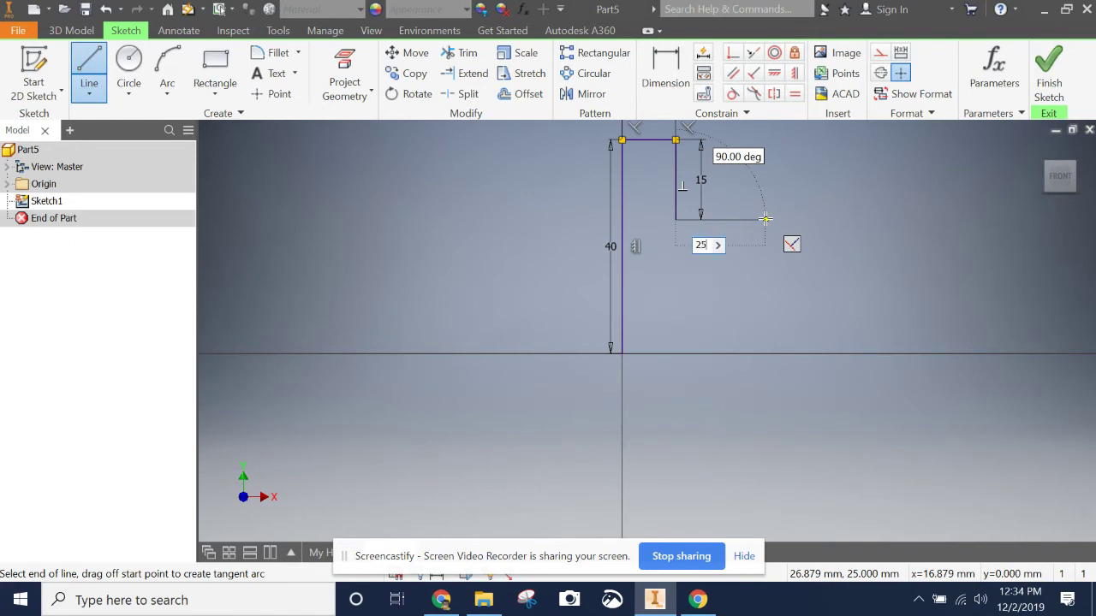
pyautogui.press('Return')
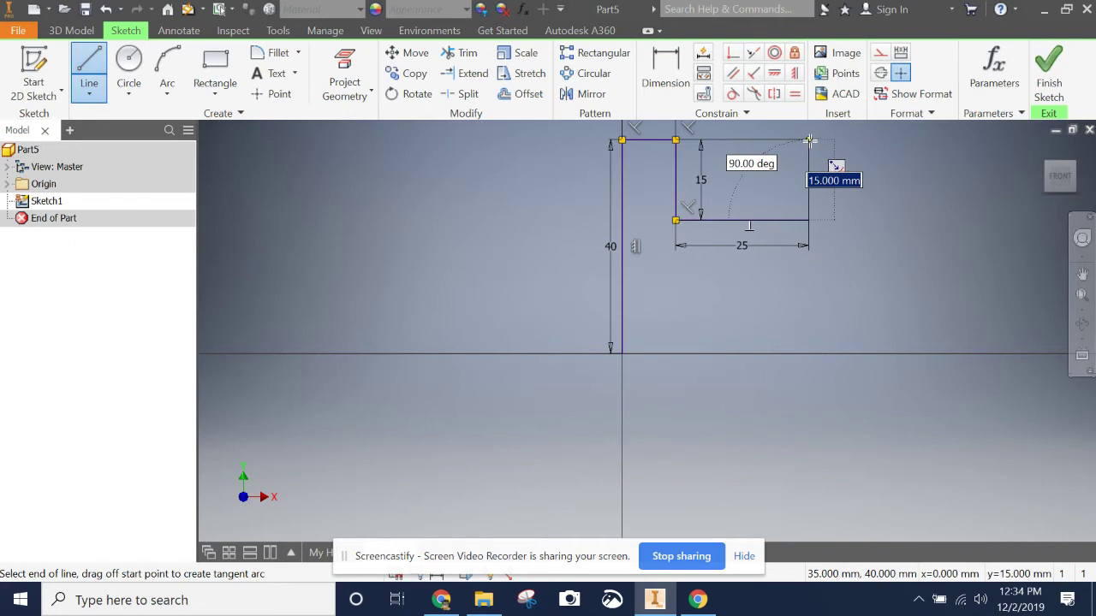
pyautogui.click(810, 139)
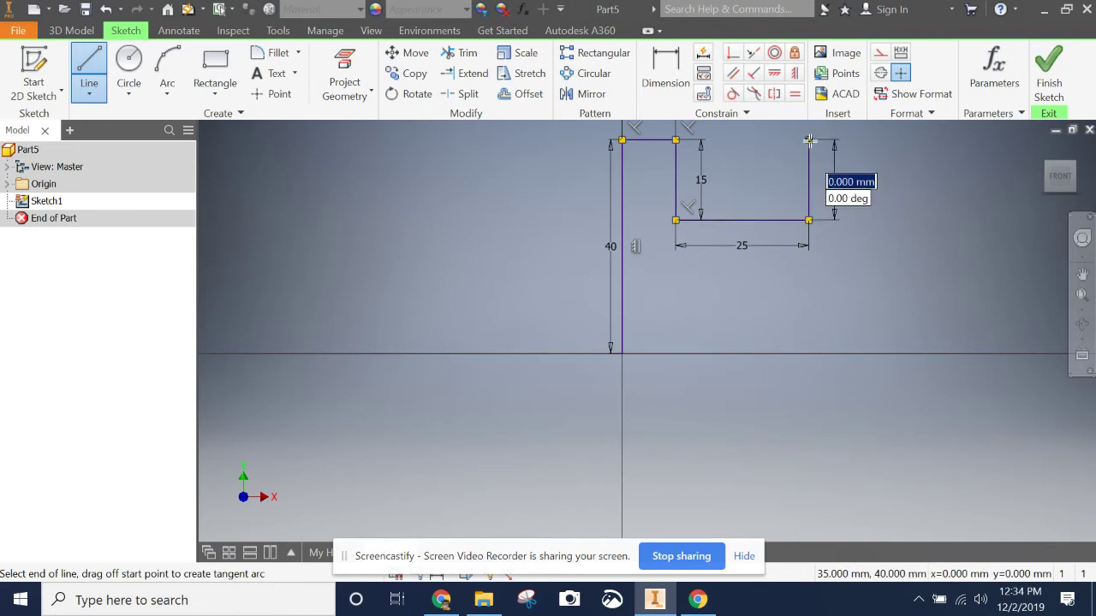
pyautogui.scroll(-2, 810, 139)
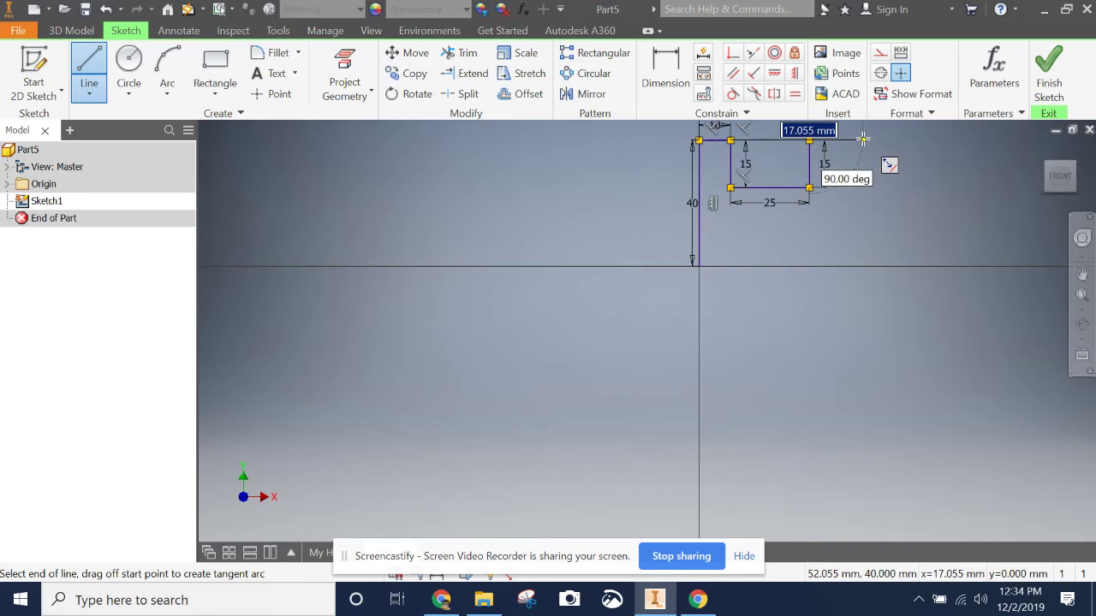
pyautogui.click(440, 600)
pyautogui.click(654, 599)
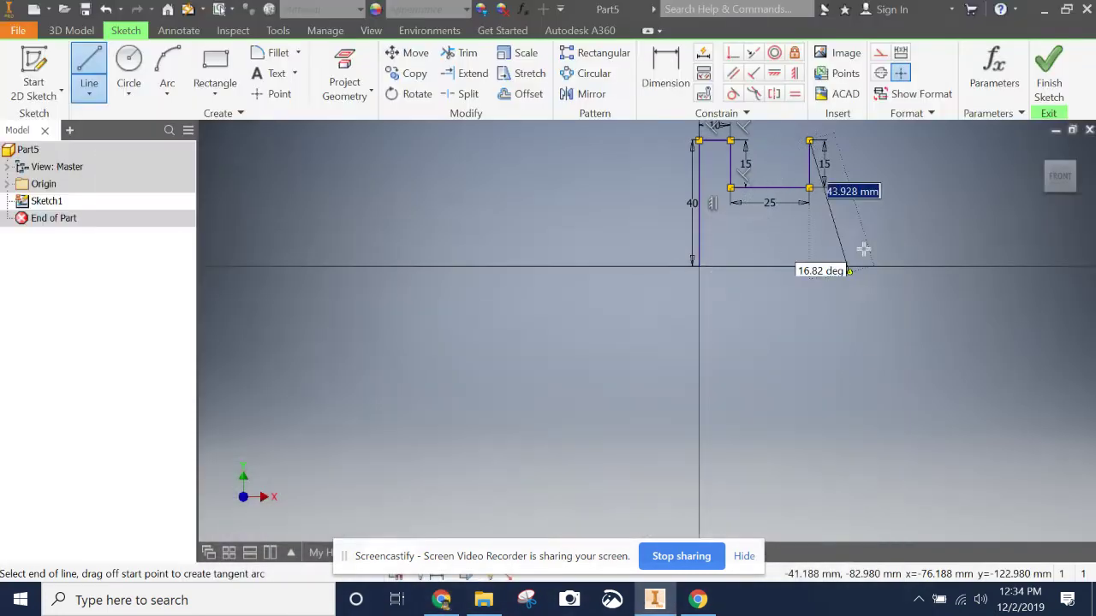
pyautogui.click(886, 139)
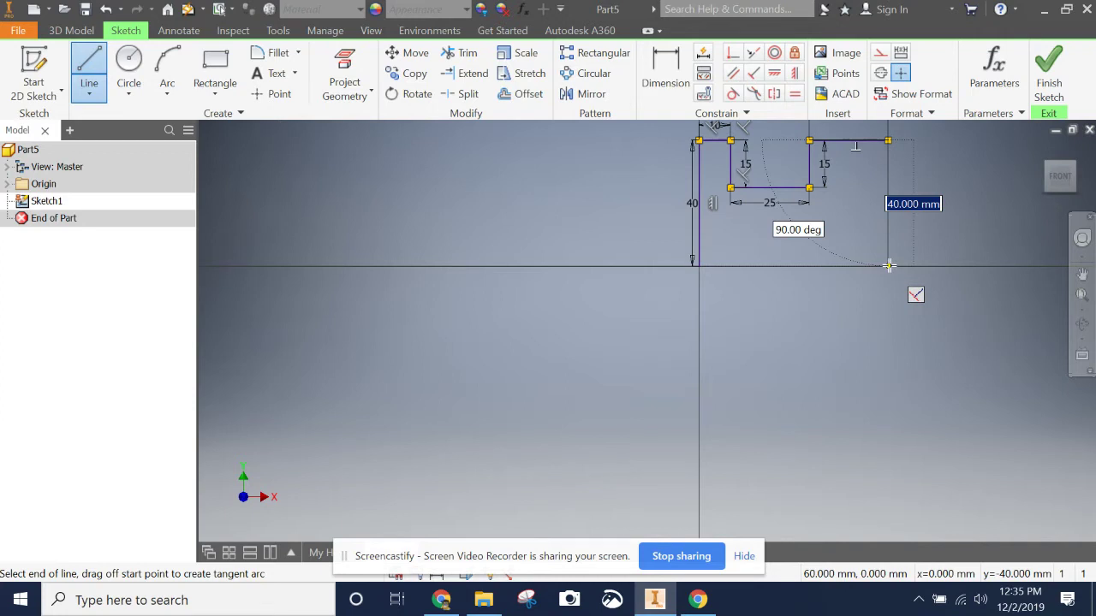
# Close the outline with a 40 mm line down and a 60 mm bottom line.
pyautogui.write('40')
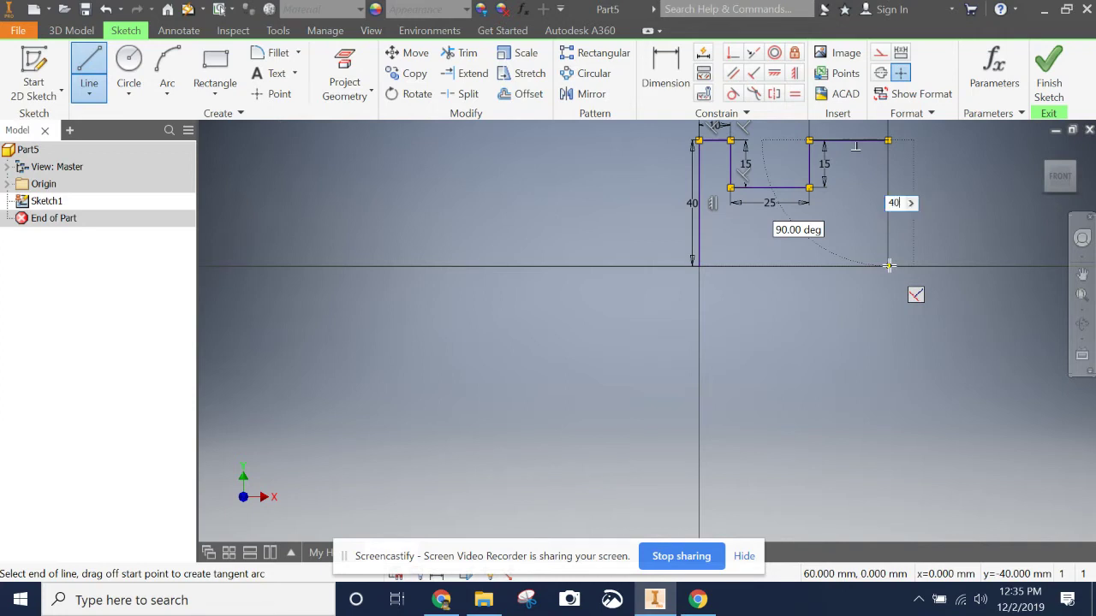
pyautogui.press('Return')
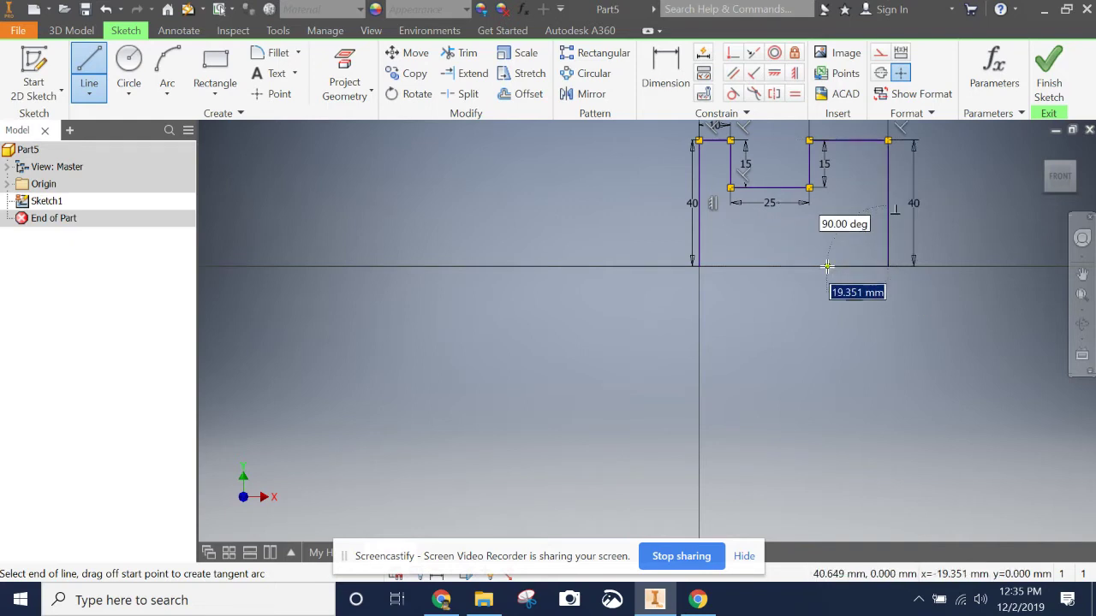
pyautogui.write('60')
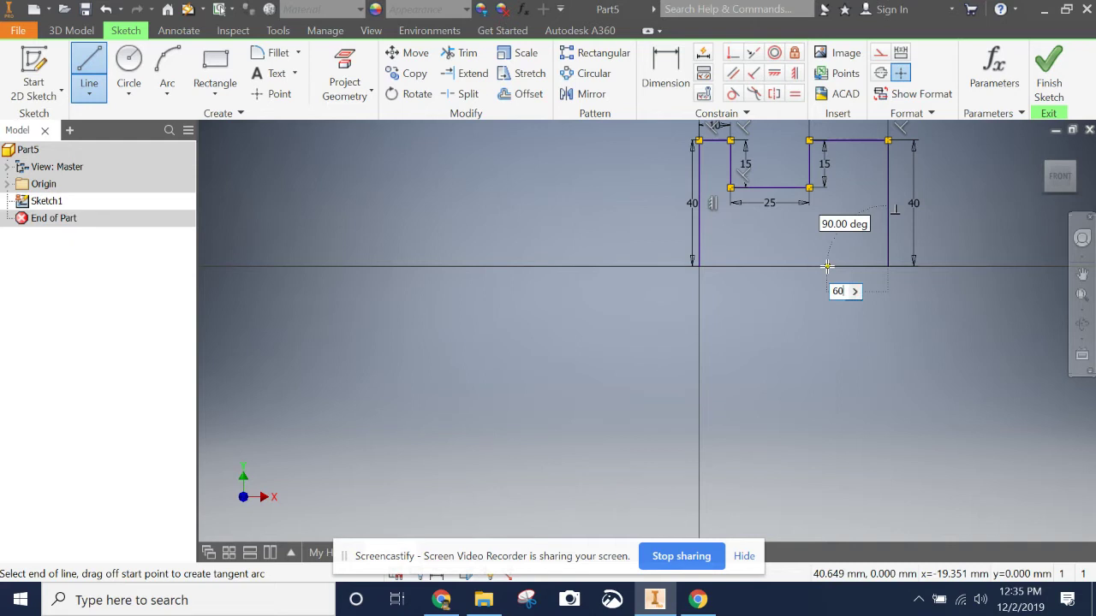
pyautogui.press('Return')
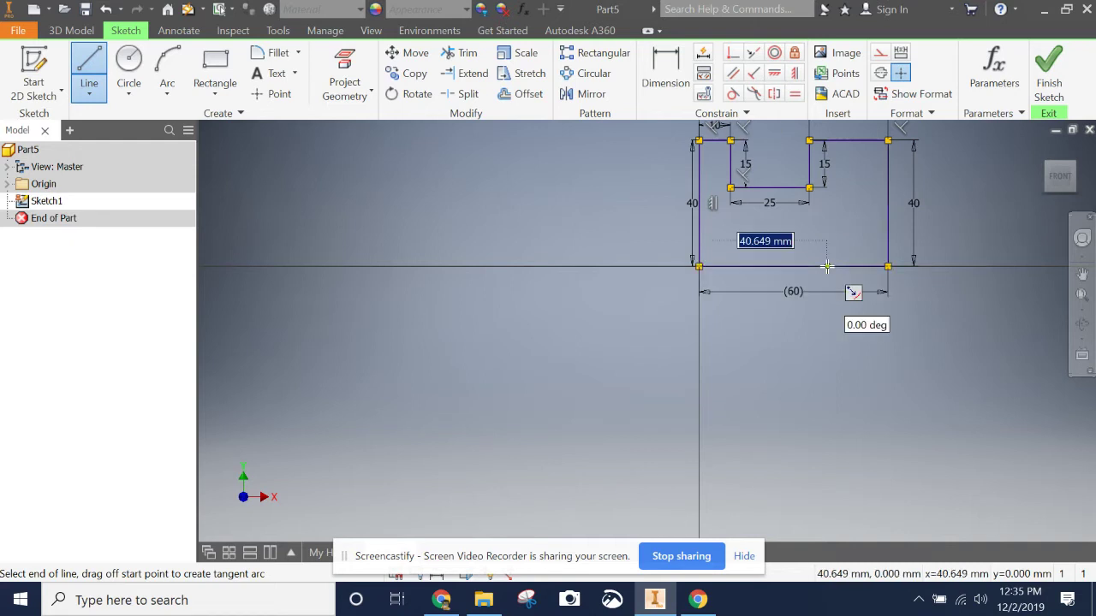
pyautogui.press('Escape')
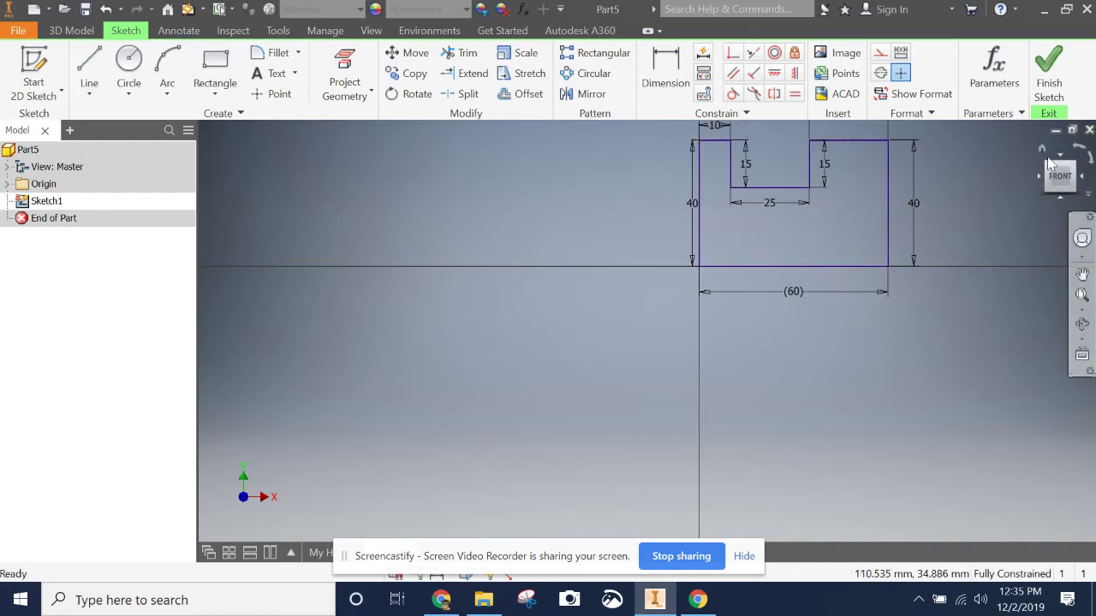
# Set an angled front-top-right view as home, finish the sketch, and recheck the drawing.
pyautogui.click(1042, 149)
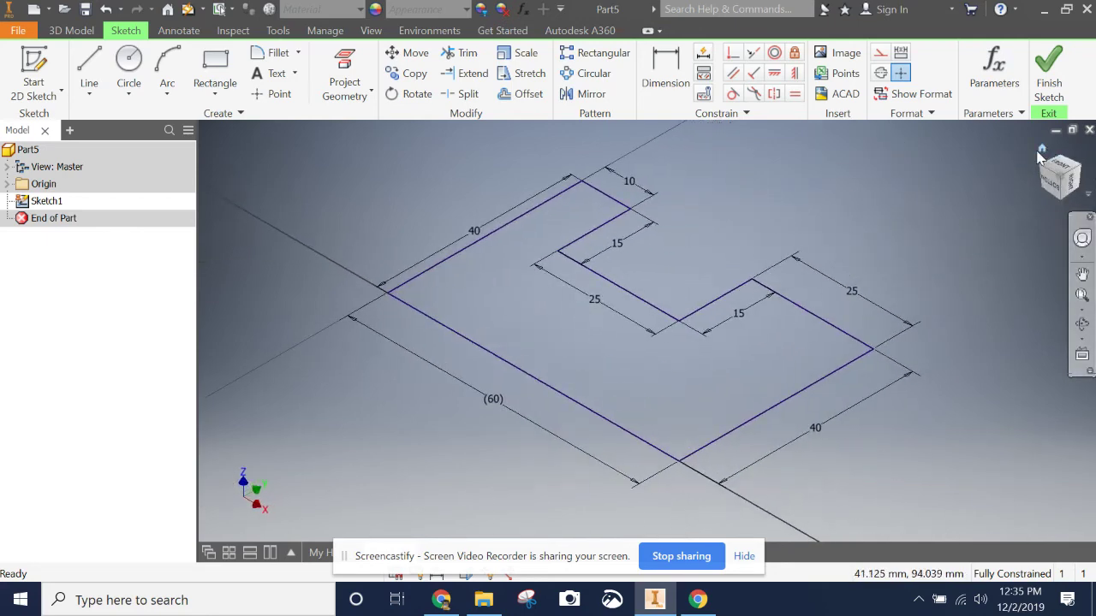
pyautogui.click(1060, 178)
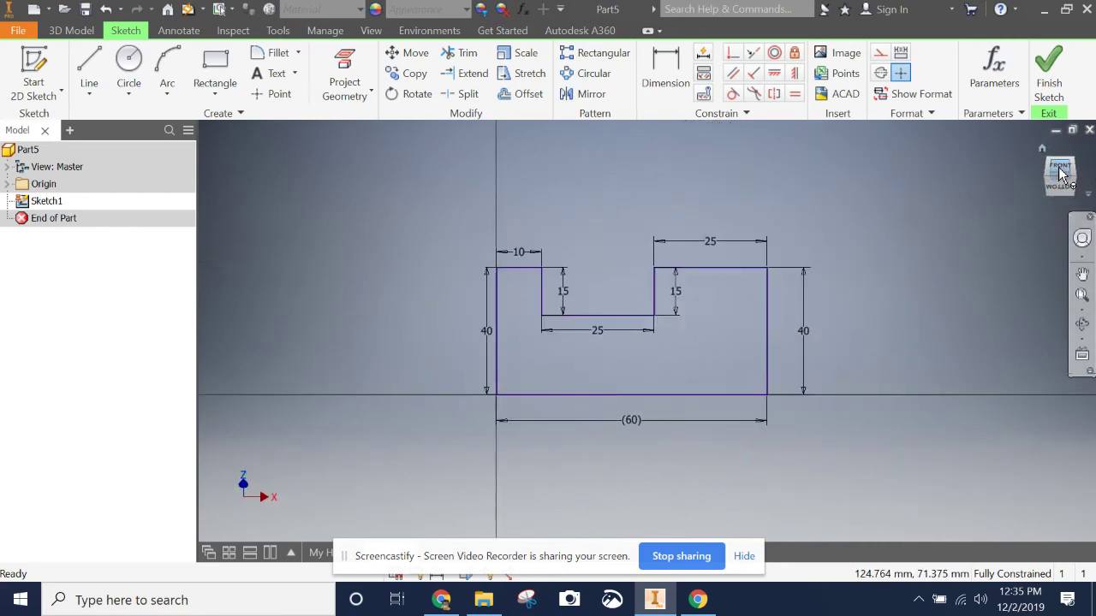
pyautogui.click(1075, 166)
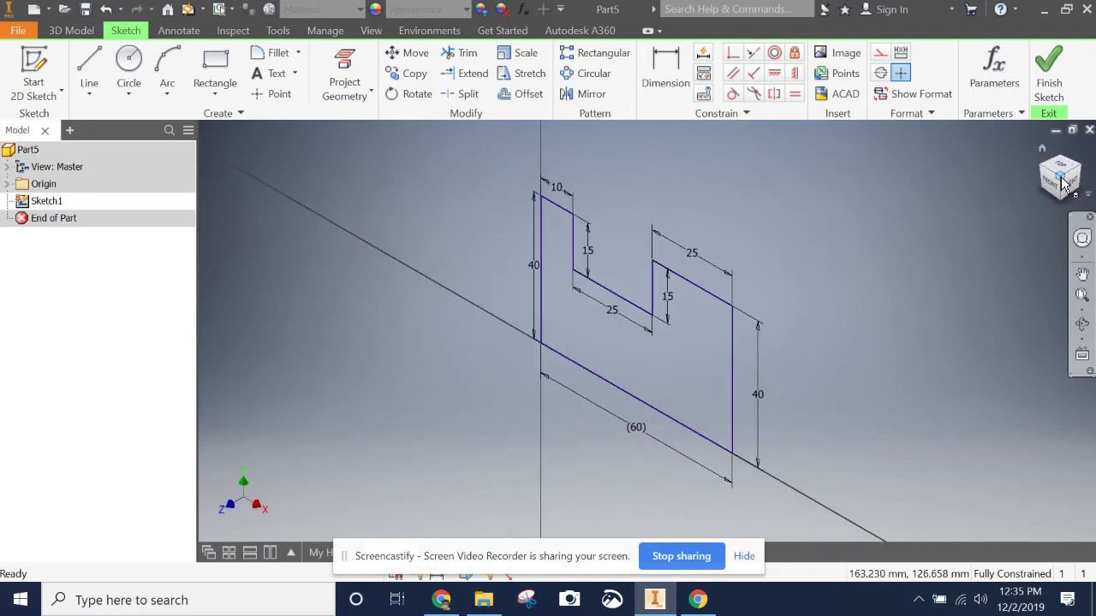
pyautogui.rightClick(1061, 179)
pyautogui.moveTo(1041, 305)
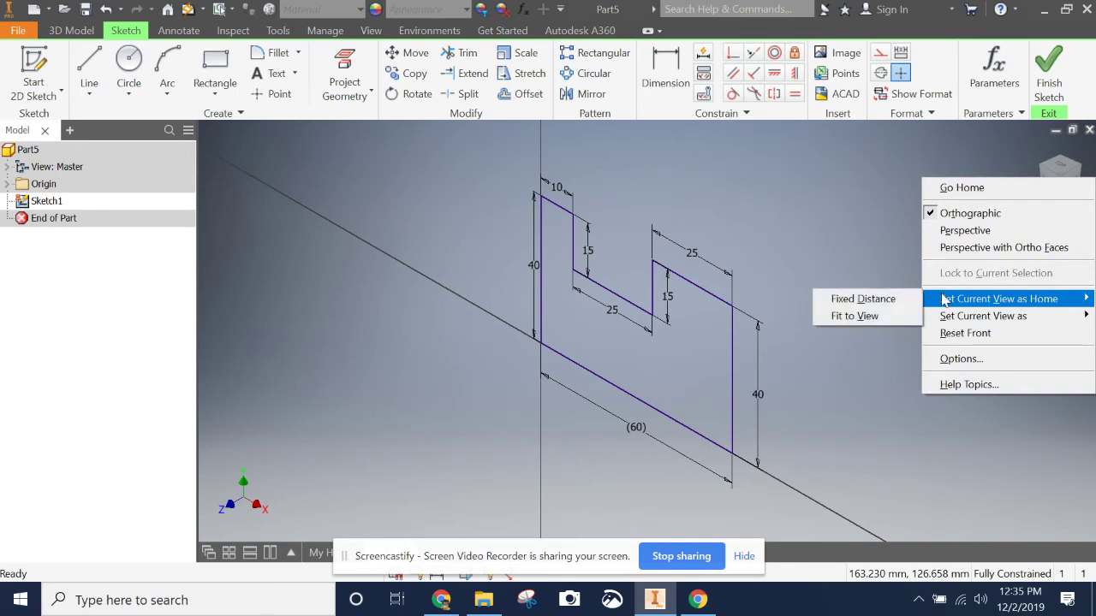
pyautogui.click(890, 315)
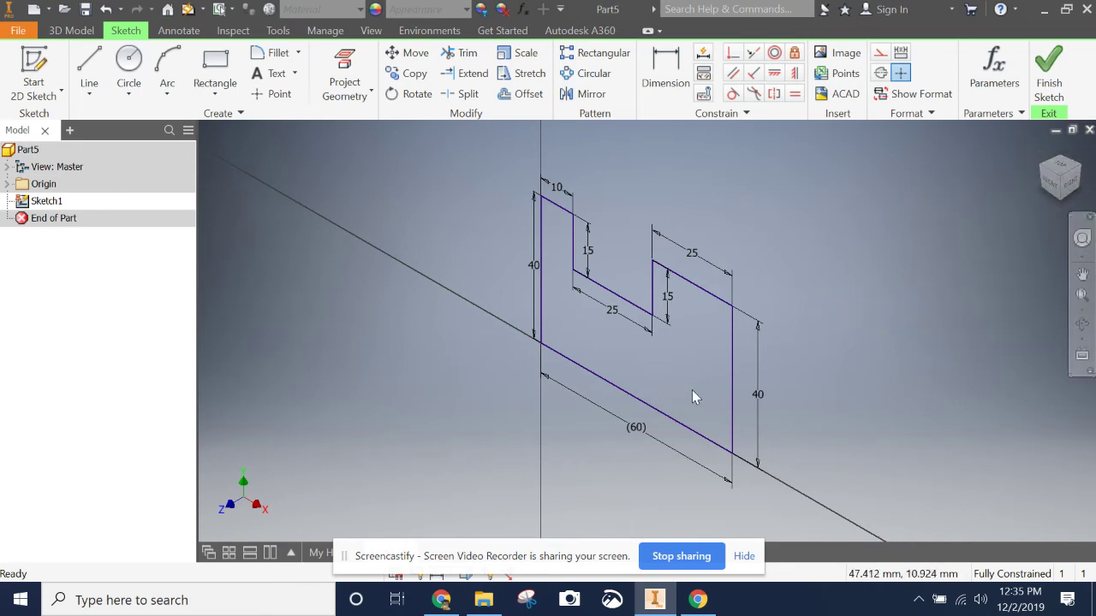
pyautogui.click(1049, 82)
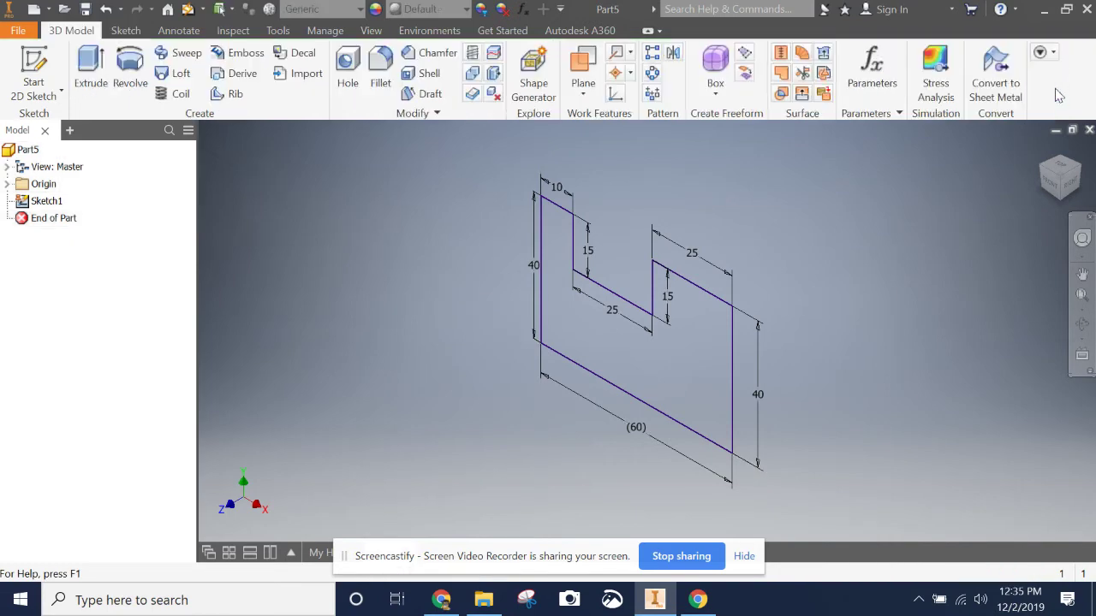
pyautogui.click(441, 599)
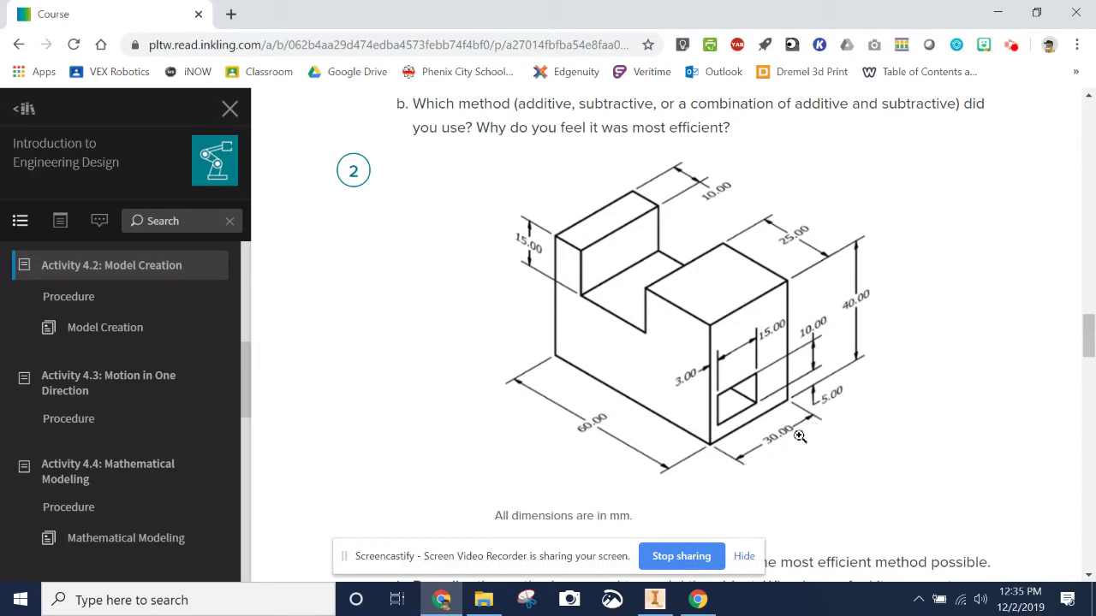
pyautogui.click(654, 599)
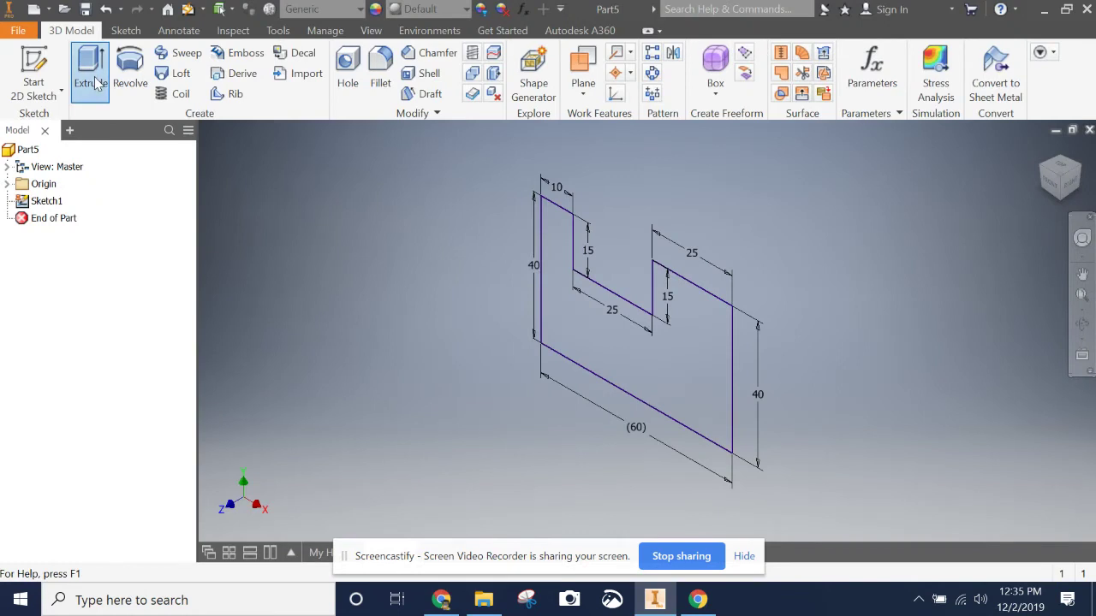
# Extrude the profile 30 mm in the flipped direction, then view the course drawing.
pyautogui.click(91, 69)
pyautogui.click(382, 186)
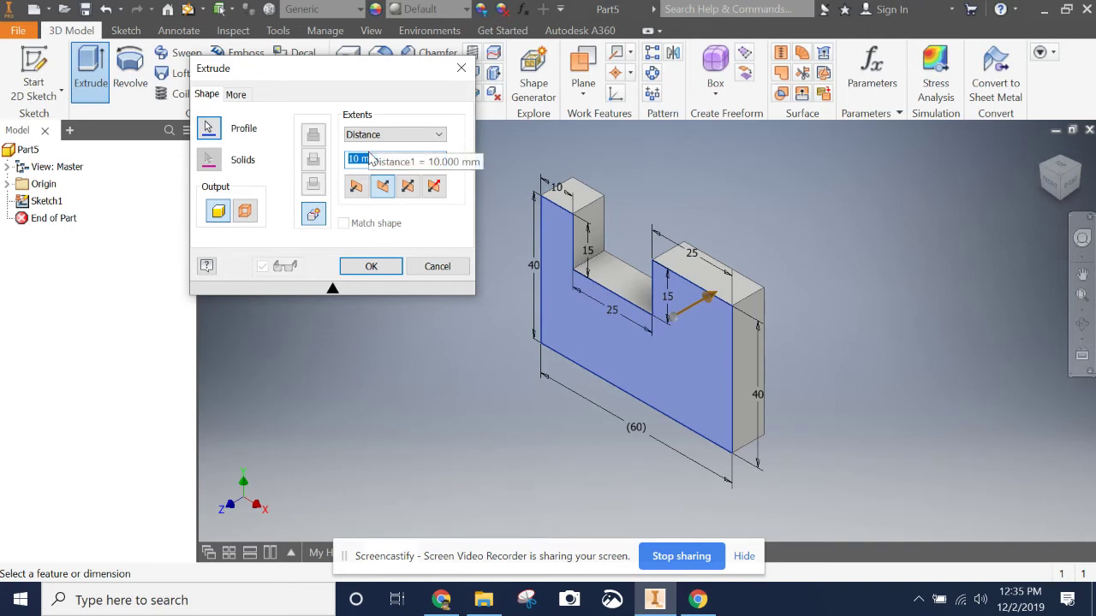
pyautogui.write('30')
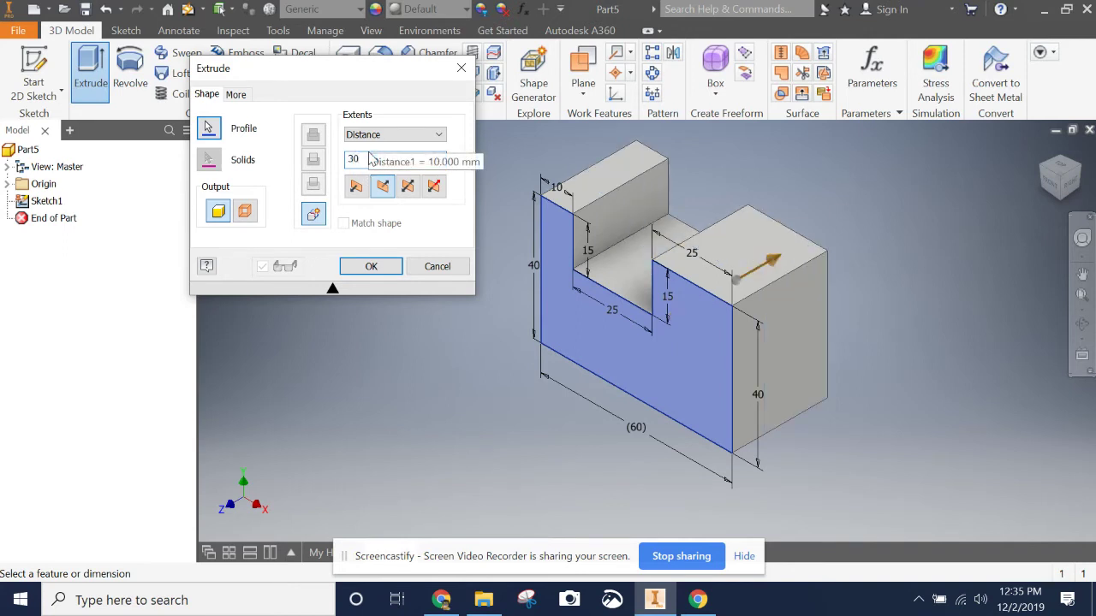
pyautogui.click(380, 267)
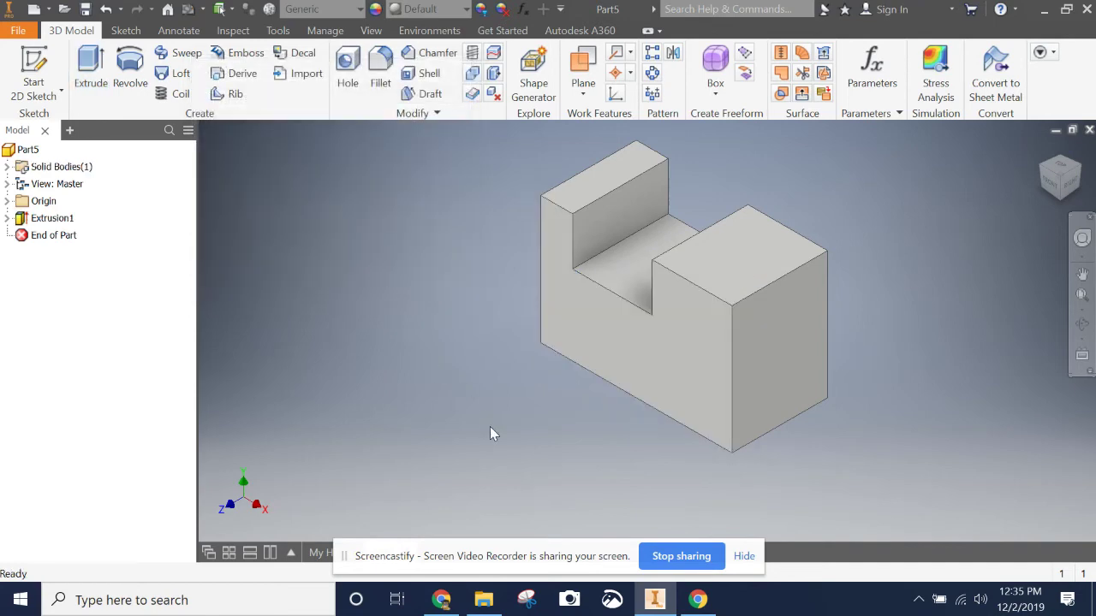
pyautogui.click(441, 599)
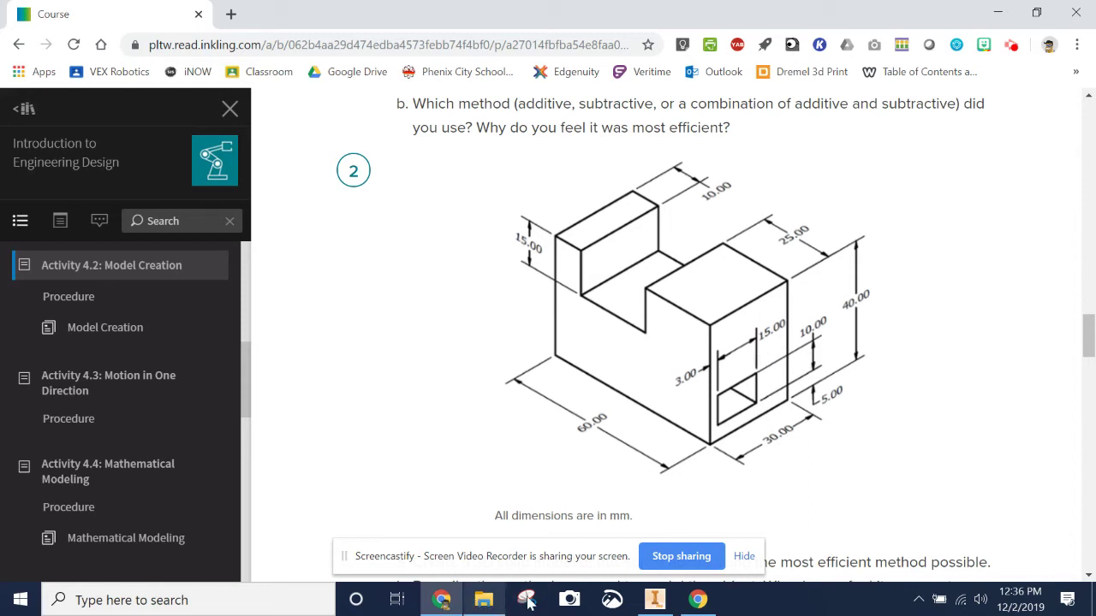
pyautogui.click(655, 599)
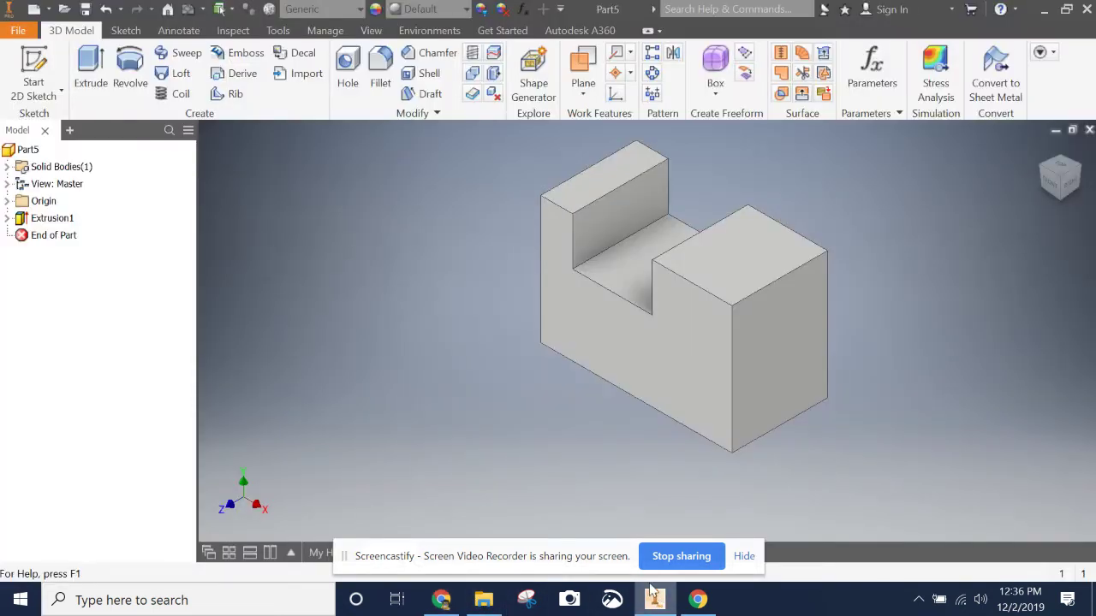
# Sketch a 15 × 10 mm rectangle on the block's right end face, checking the drawing.
pyautogui.click(48, 62)
pyautogui.click(764, 374)
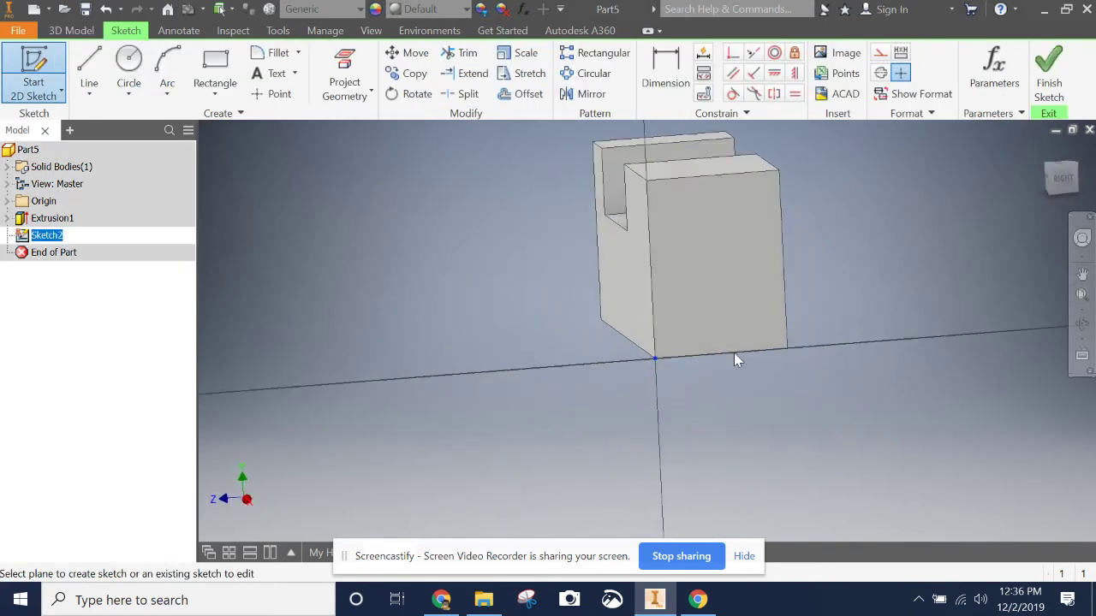
pyautogui.click(215, 73)
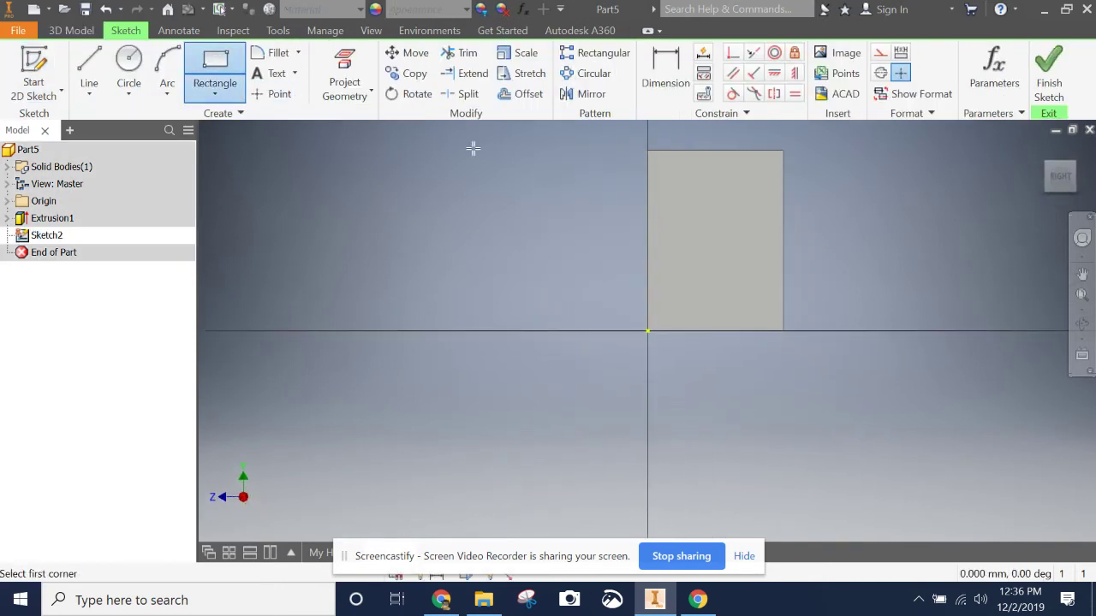
pyautogui.click(666, 255)
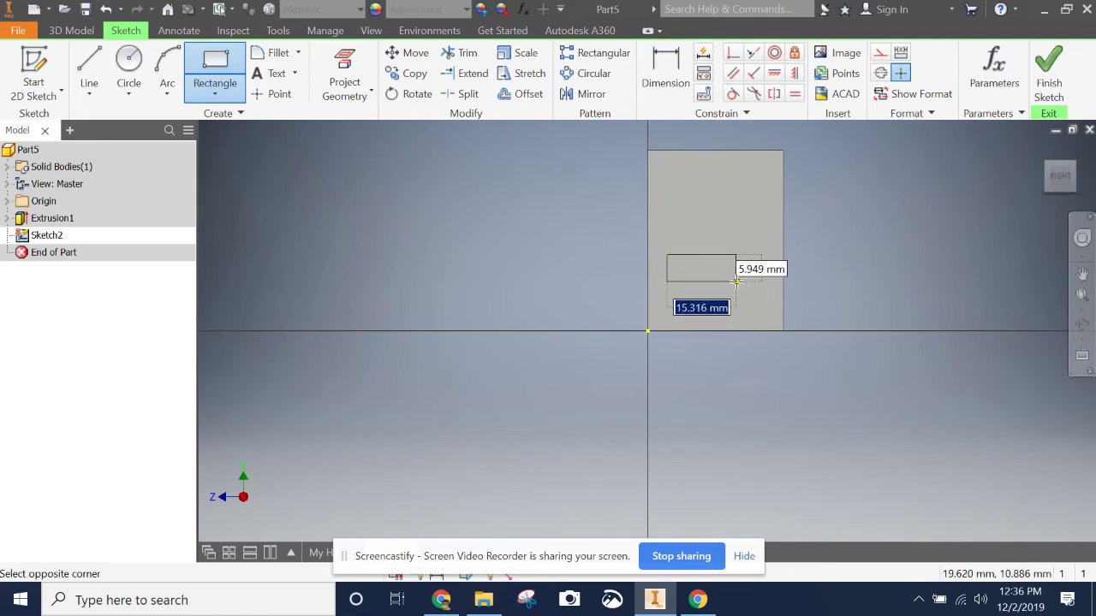
pyautogui.write('15')
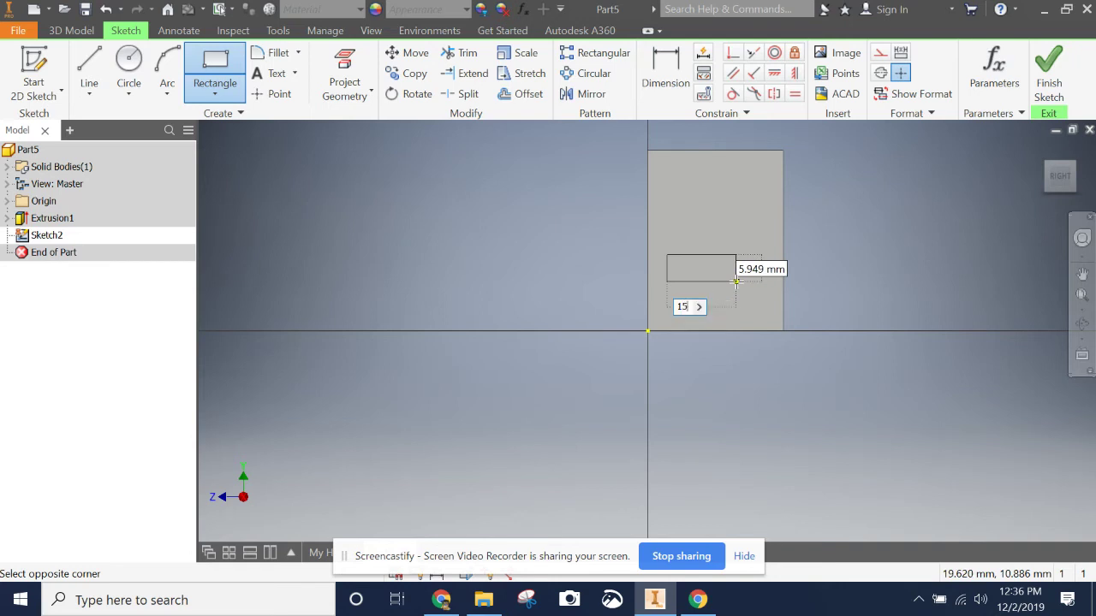
pyautogui.press('Tab')
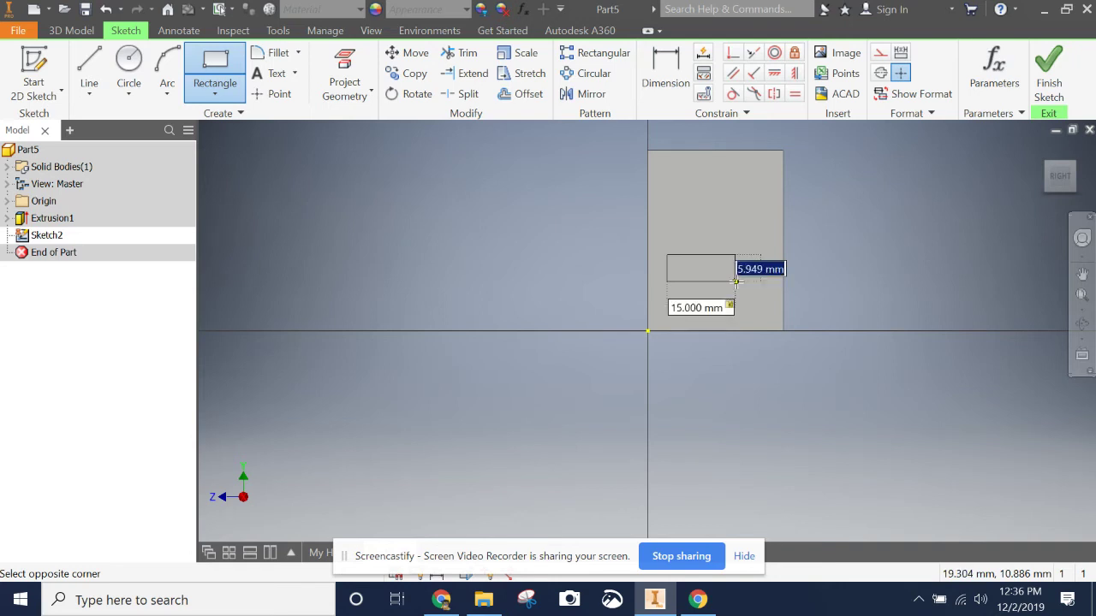
pyautogui.write('10')
pyautogui.press('Return')
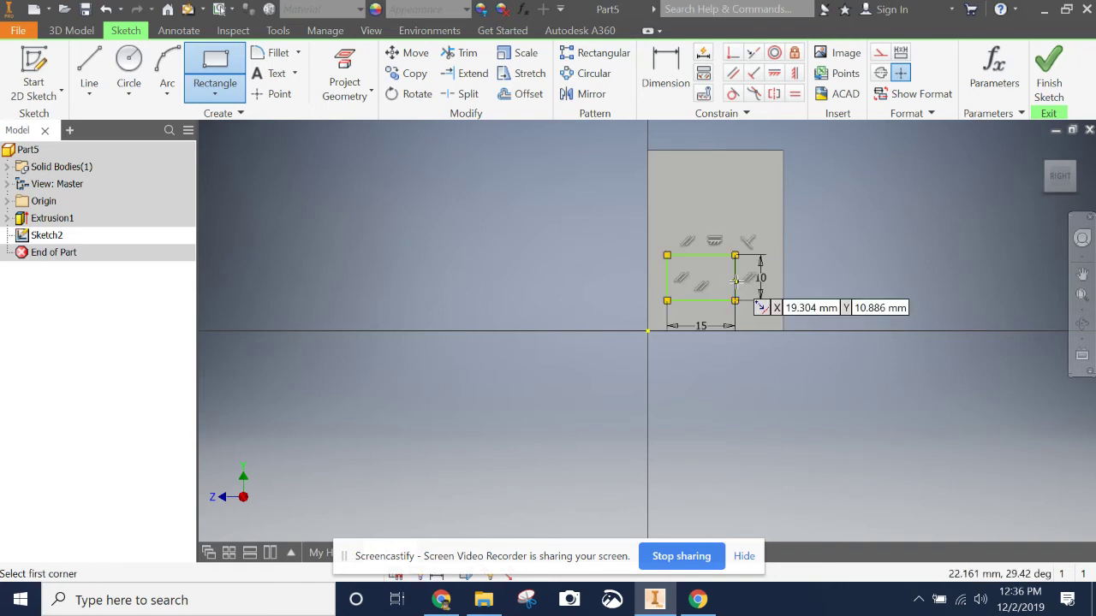
pyautogui.press('Escape')
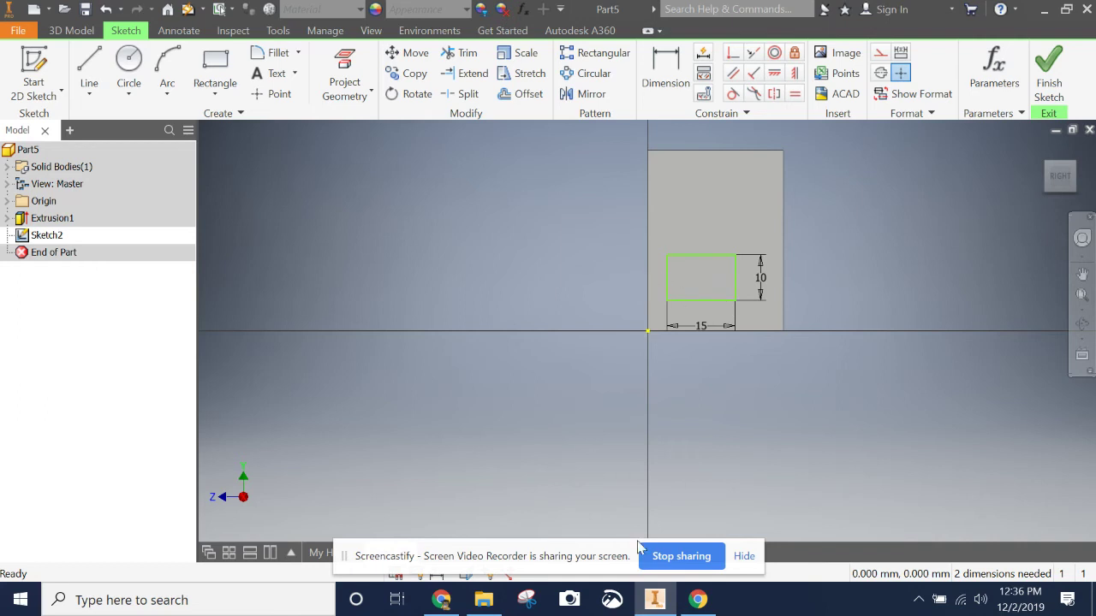
pyautogui.click(441, 599)
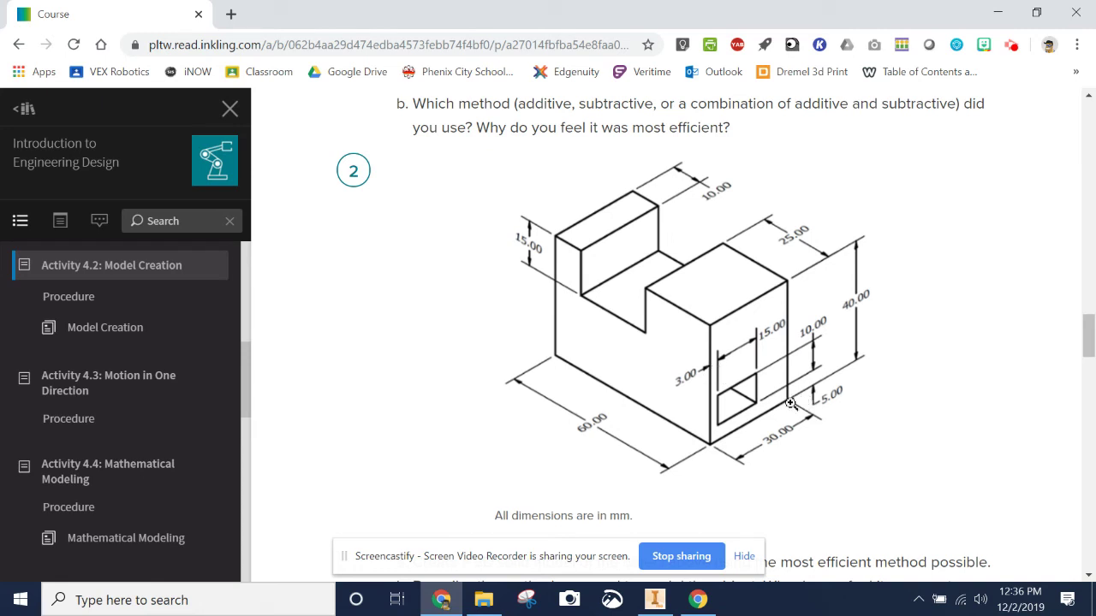
pyautogui.click(655, 599)
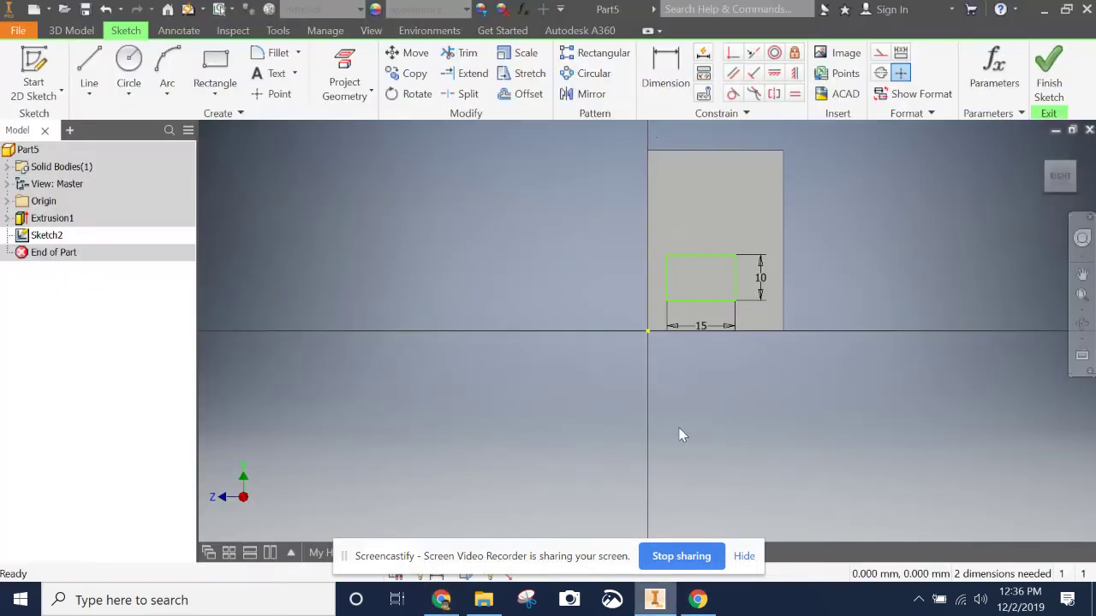
# Dimension the rectangle 3 mm from the face's left edge.
pyautogui.click(658, 81)
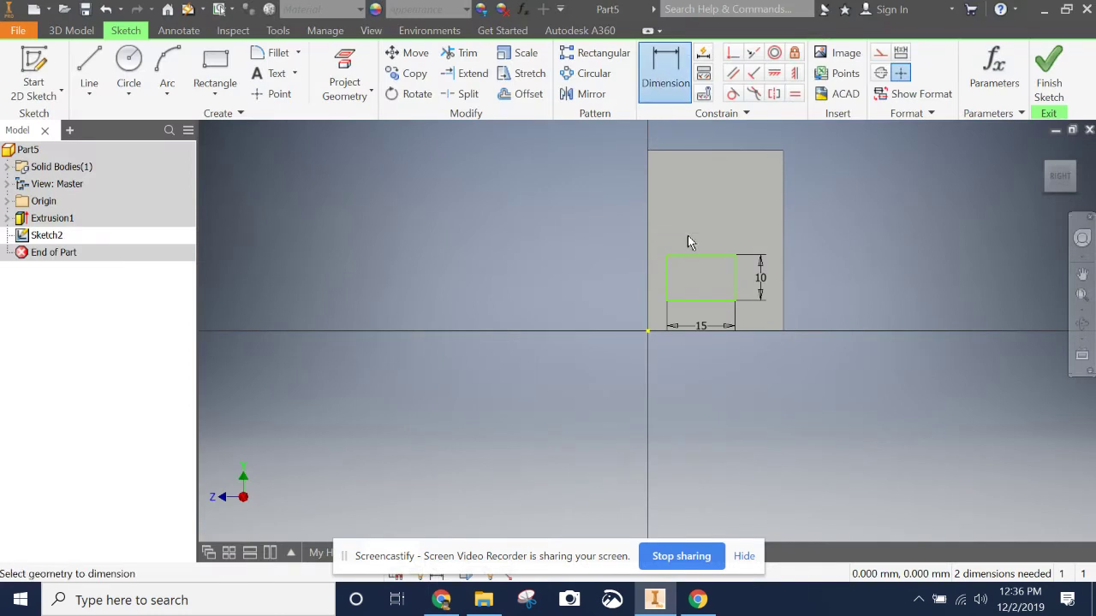
pyautogui.click(653, 280)
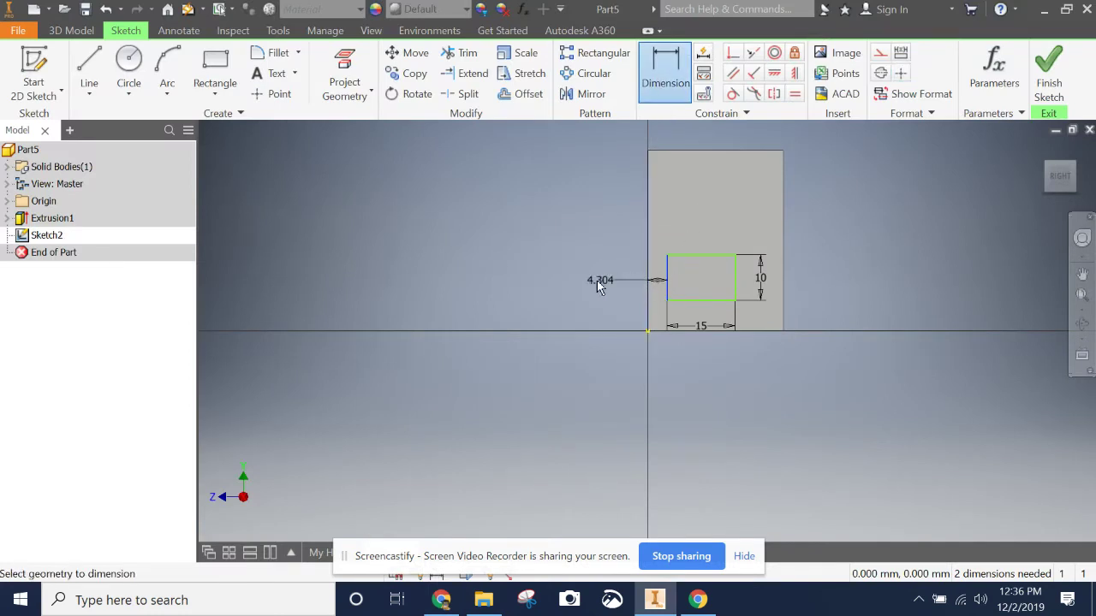
pyautogui.click(577, 281)
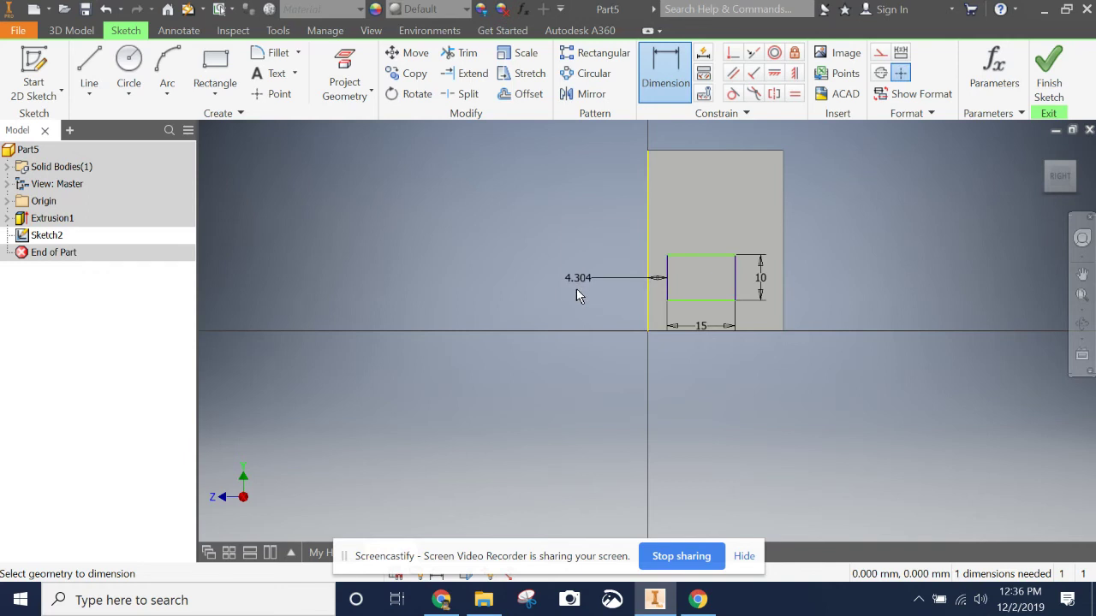
pyautogui.click(579, 281)
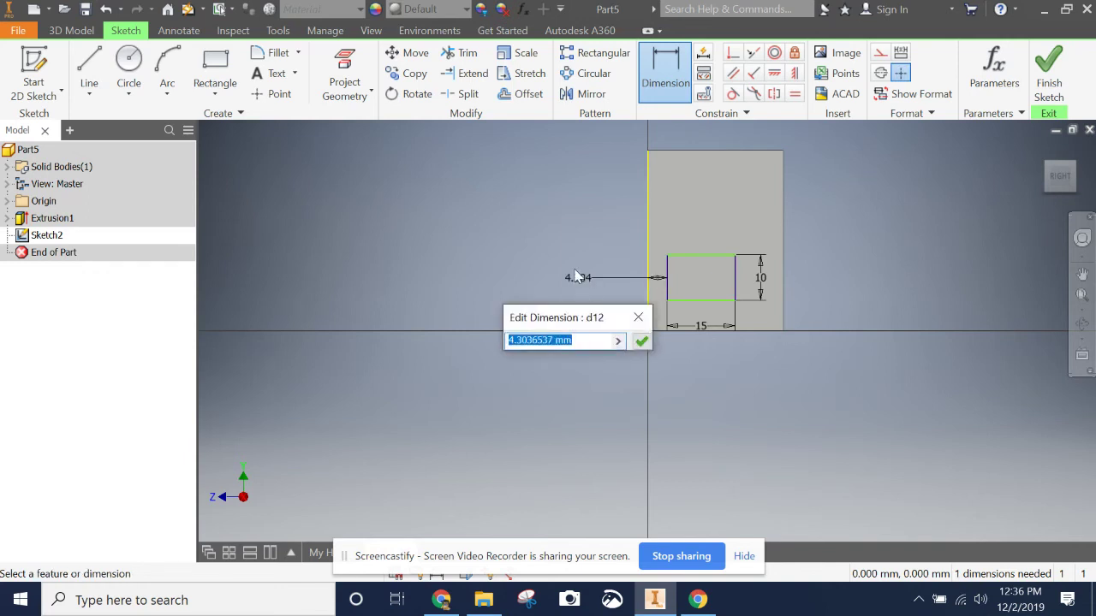
pyautogui.write('3')
pyautogui.press('Return')
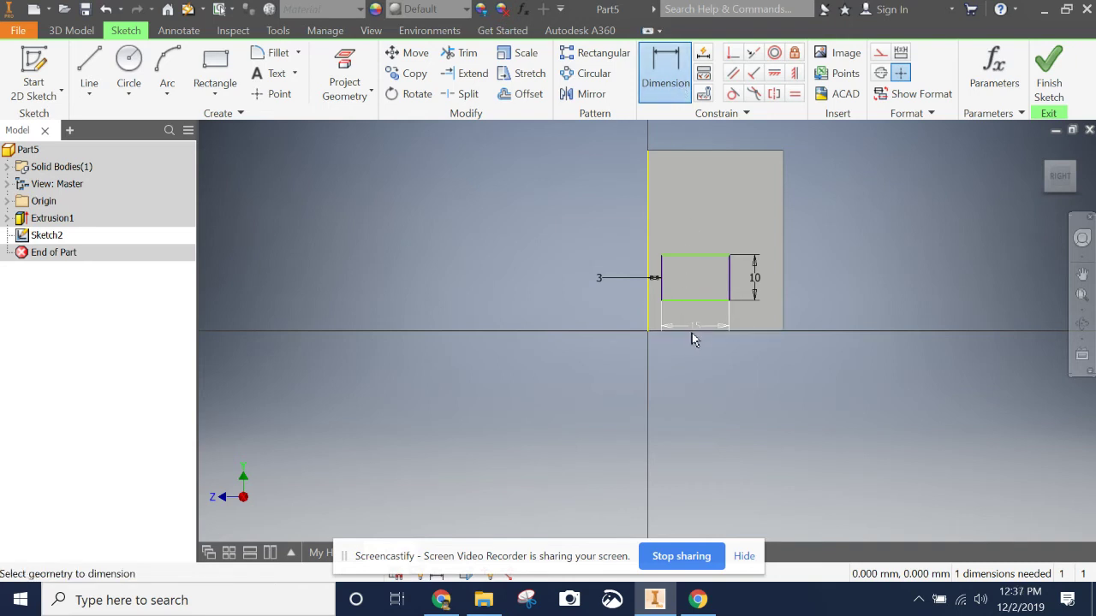
# Place the rectangle 5 mm above the bottom edge and finish the sketch.
pyautogui.click(655, 332)
pyautogui.click(693, 301)
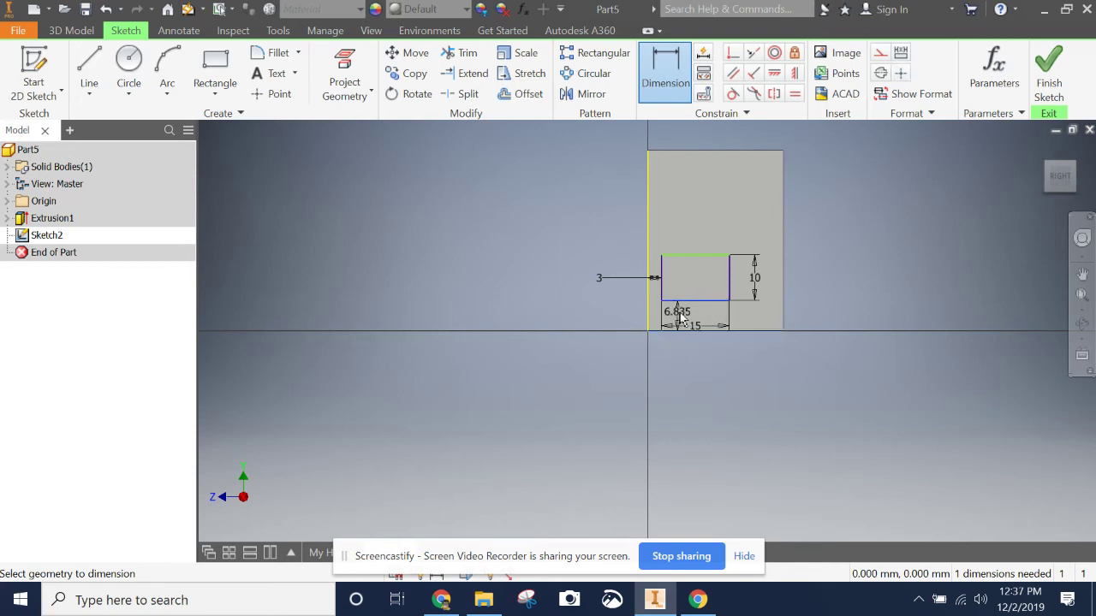
pyautogui.click(592, 389)
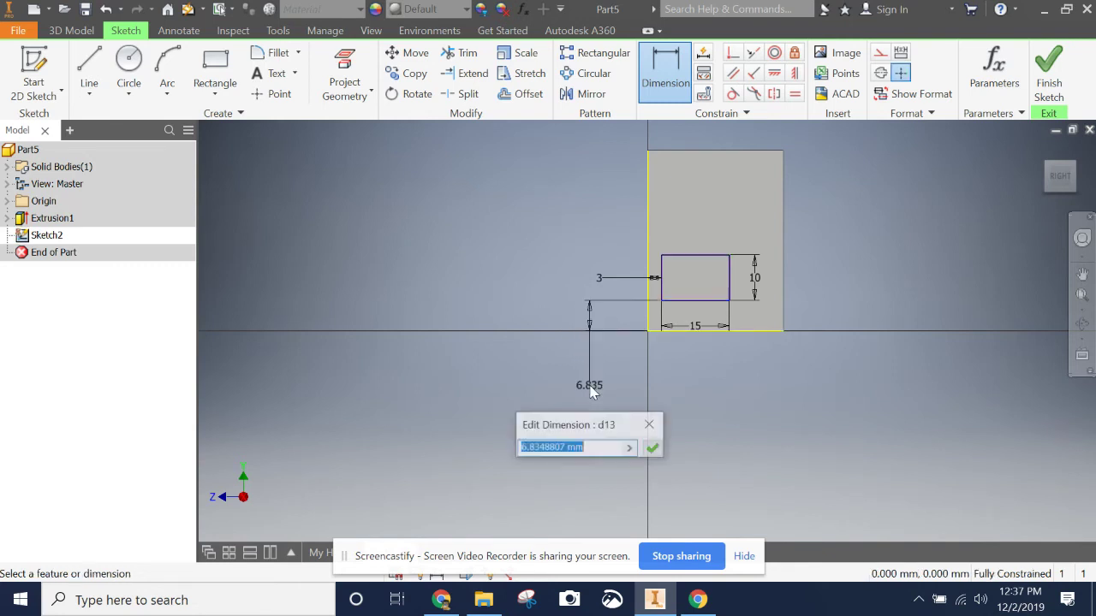
pyautogui.write('5')
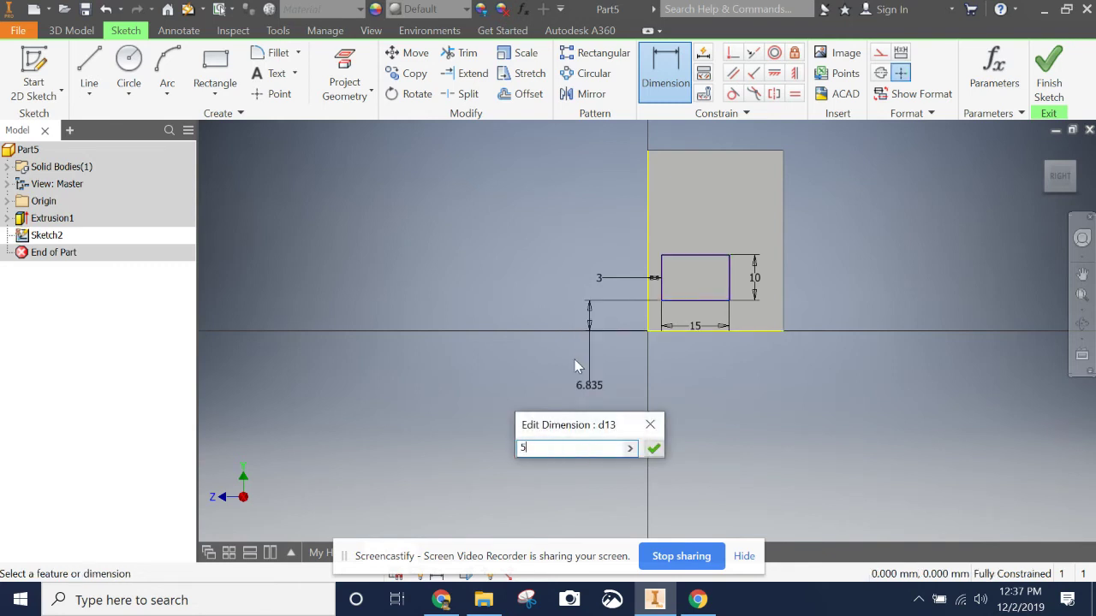
pyautogui.press('Return')
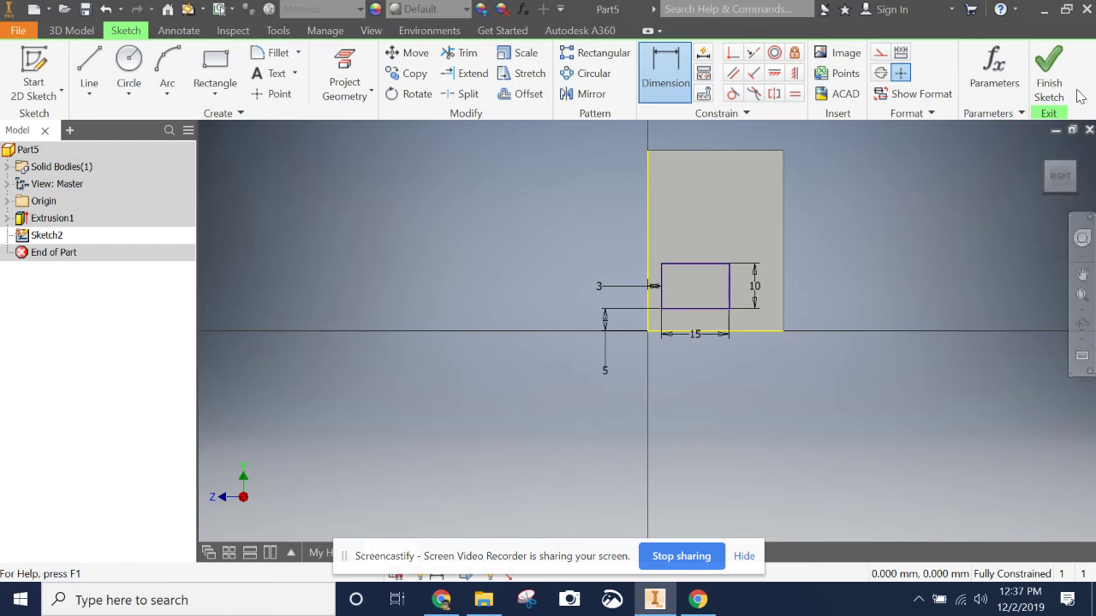
pyautogui.click(1049, 83)
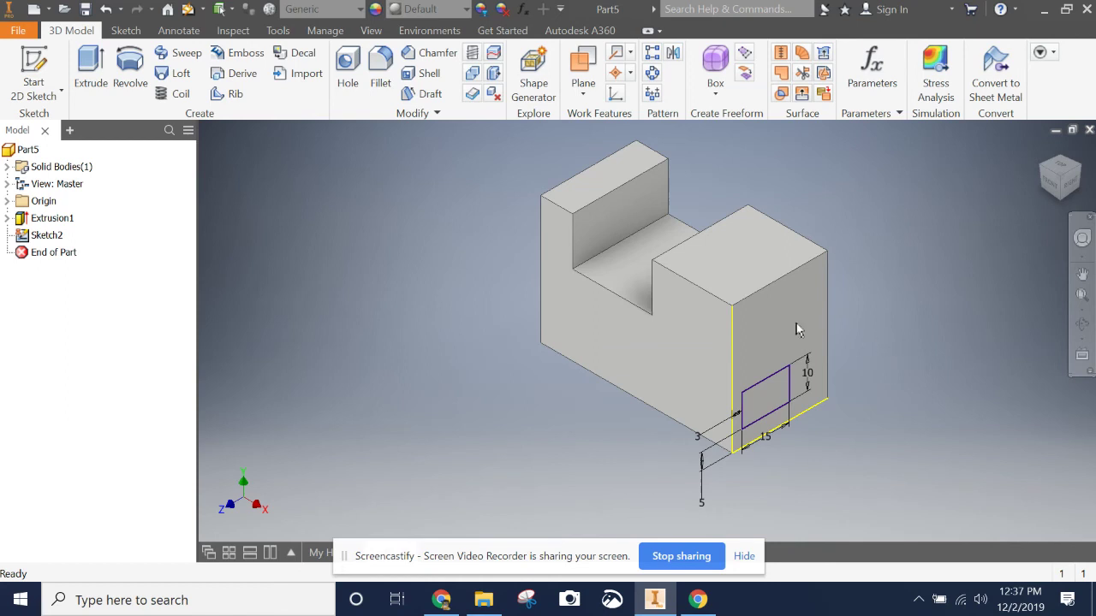
# Set up an Extrude cut using the rectangle as the profile.
pyautogui.click(101, 80)
pyautogui.moveTo(252, 69); pyautogui.dragTo(120, 137)
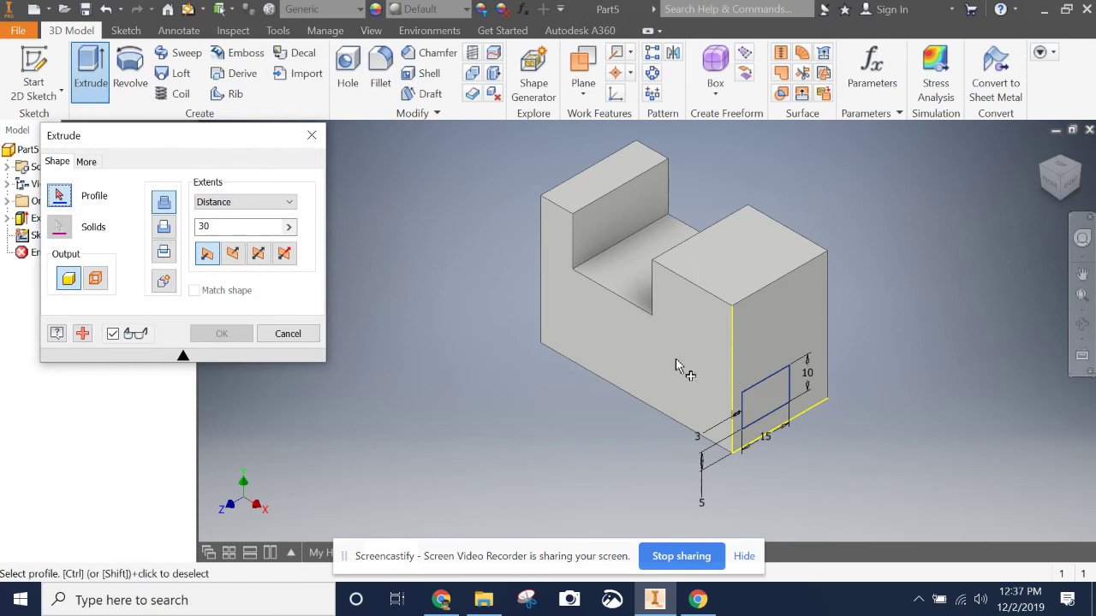
pyautogui.click(770, 409)
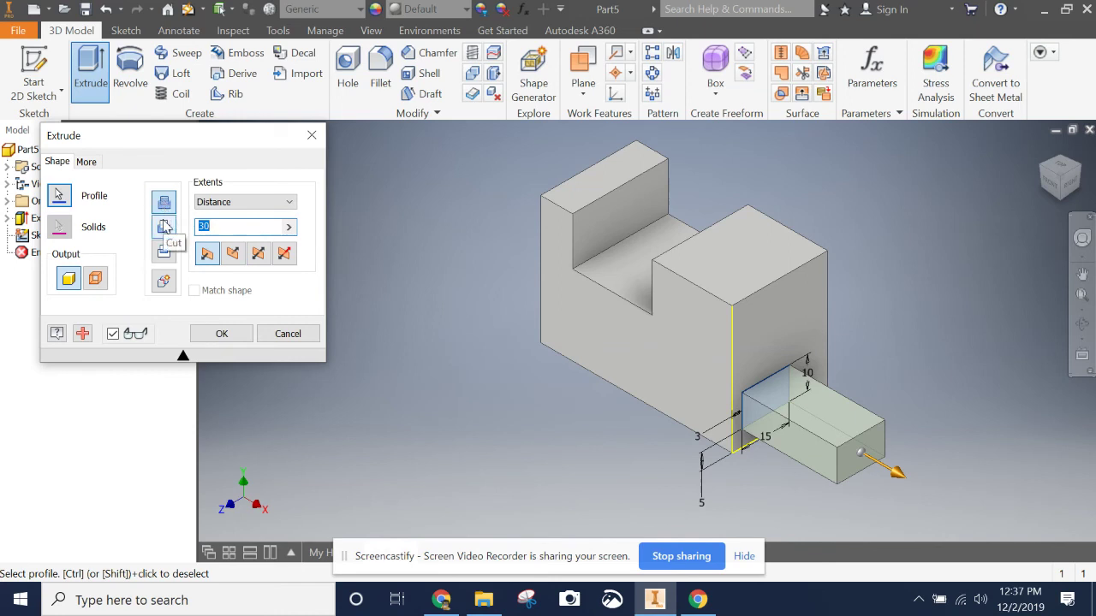
pyautogui.click(164, 226)
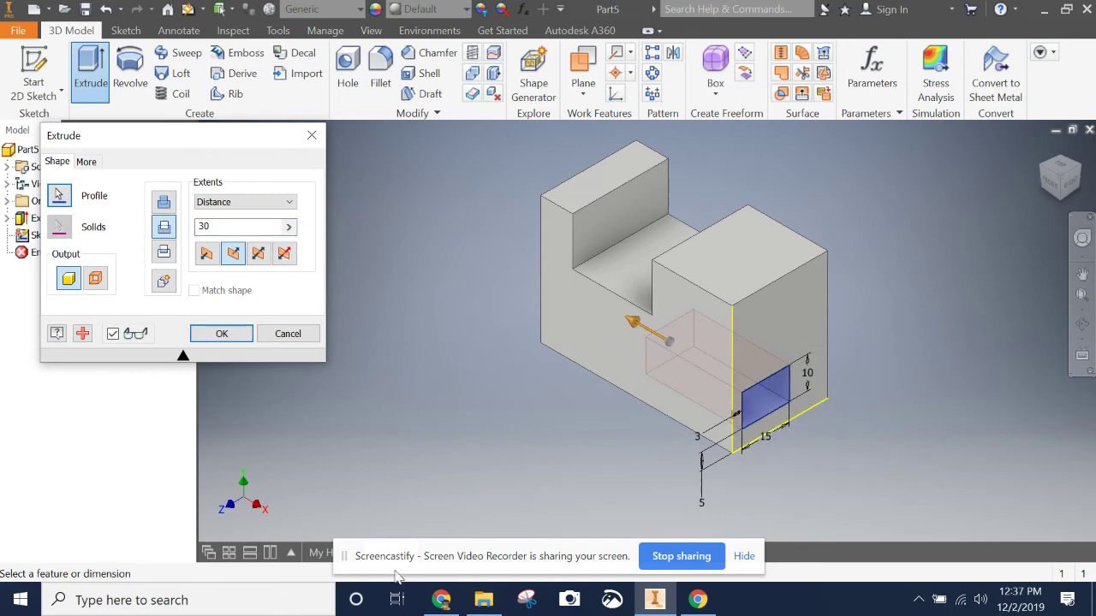
# Check the course drawing for the hole depth while the cut is pending.
pyautogui.click(441, 599)
pyautogui.scroll(-3, 528, 314)
pyautogui.scroll(5, 529, 318)
pyautogui.scroll(-3, 529, 320)
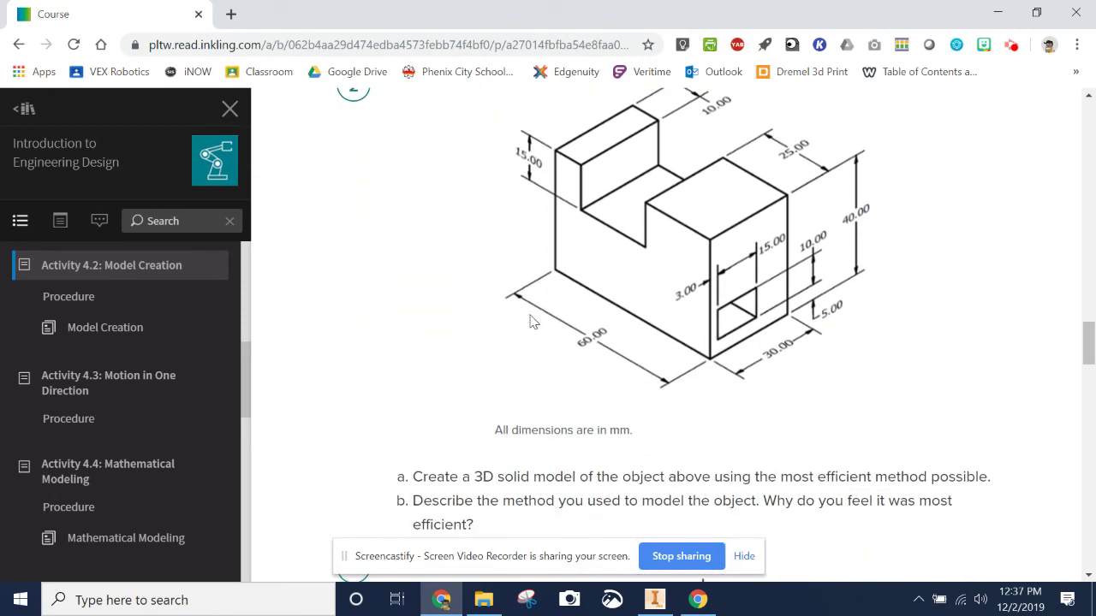
pyautogui.click(655, 600)
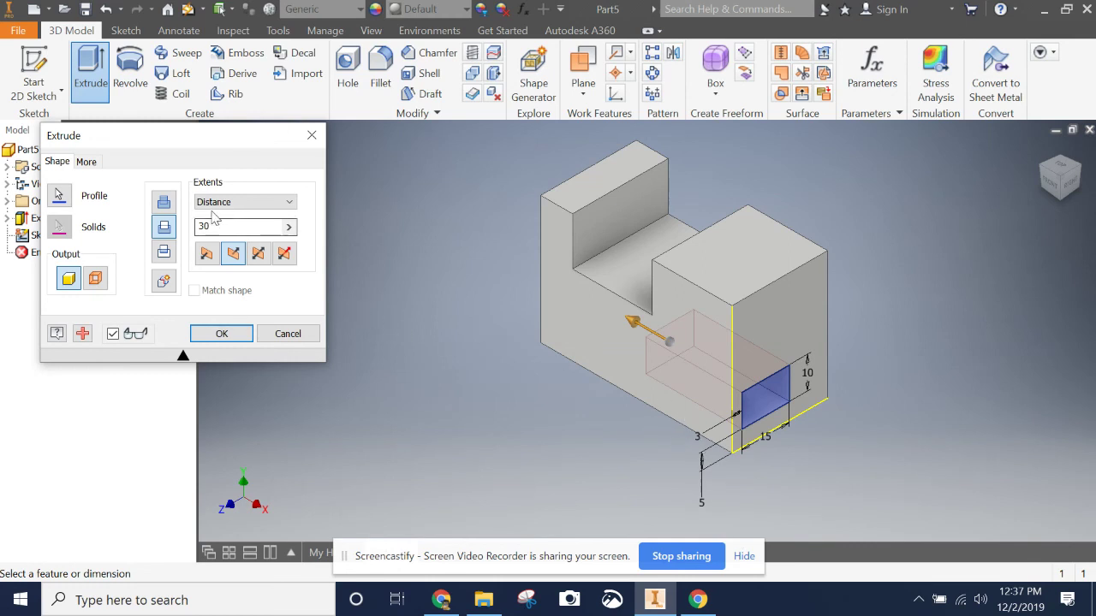
# Switch the cut's extent from 30 mm to All so the rectangle goes through the block.
pyautogui.doubleClick(221, 227)
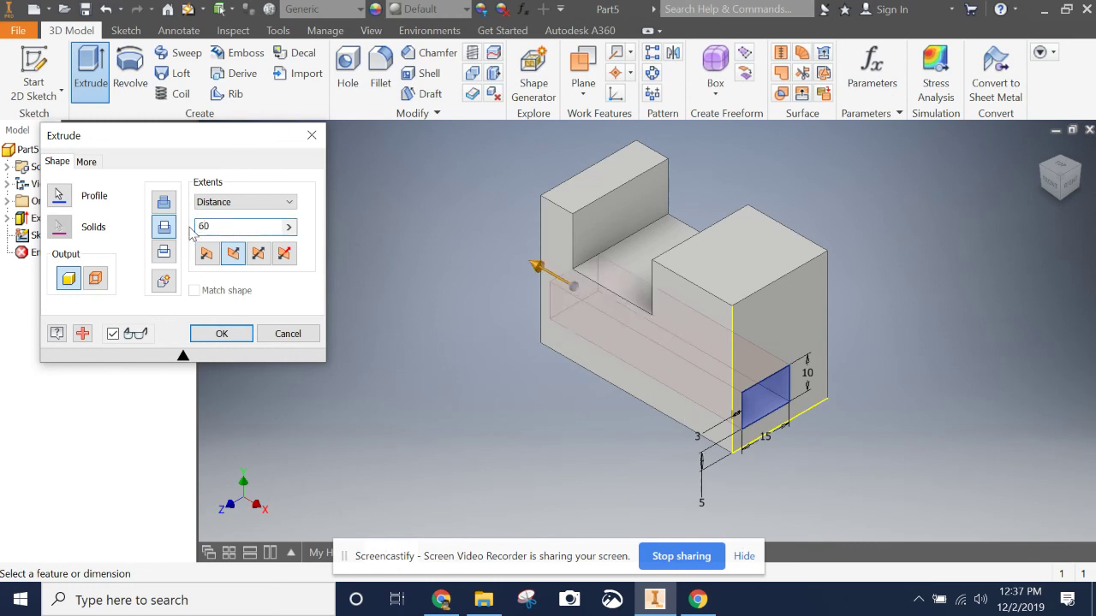
pyautogui.press('BackSpace')
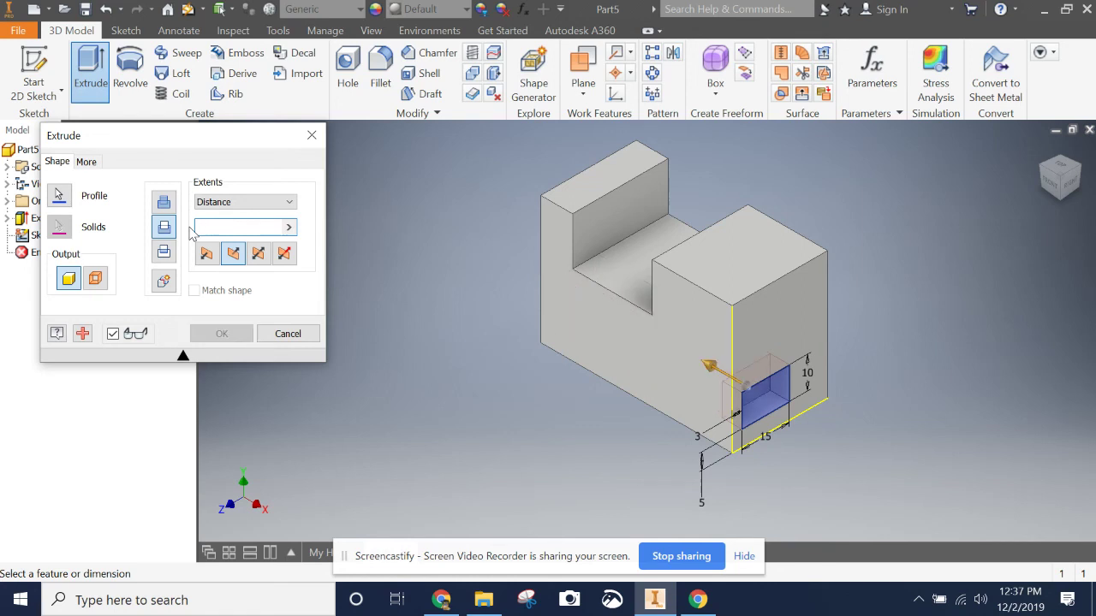
pyautogui.click(231, 205)
pyautogui.click(230, 260)
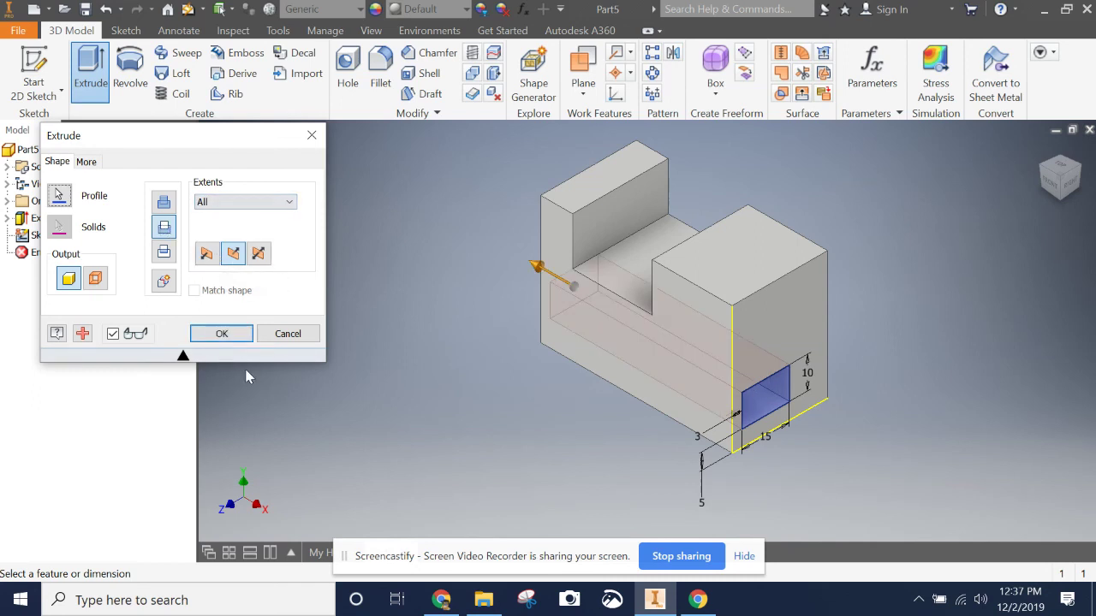
pyautogui.click(240, 338)
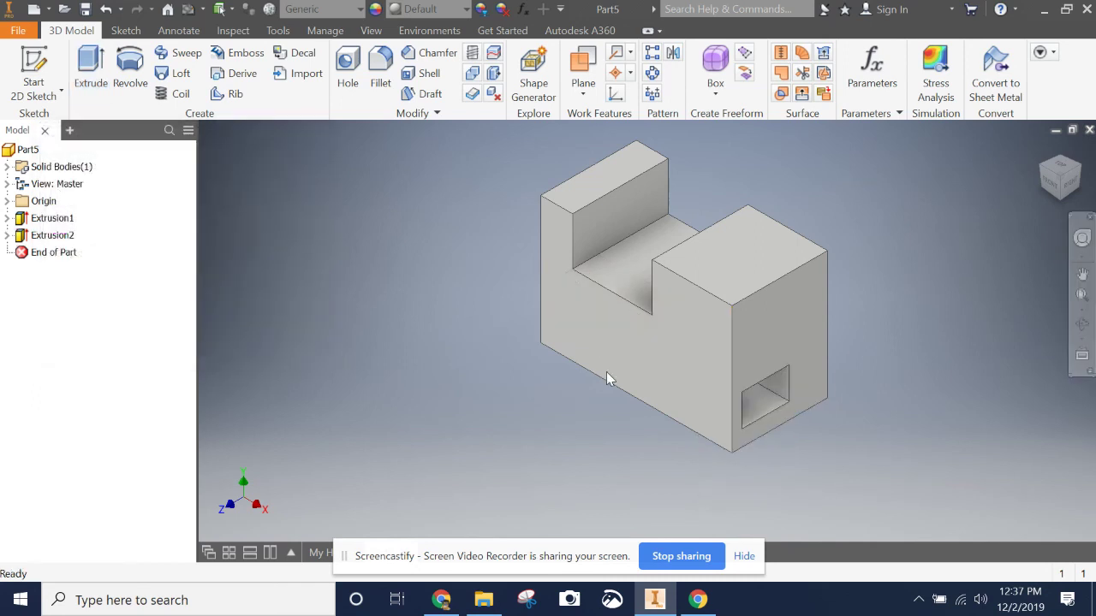
pyautogui.click(1069, 183)
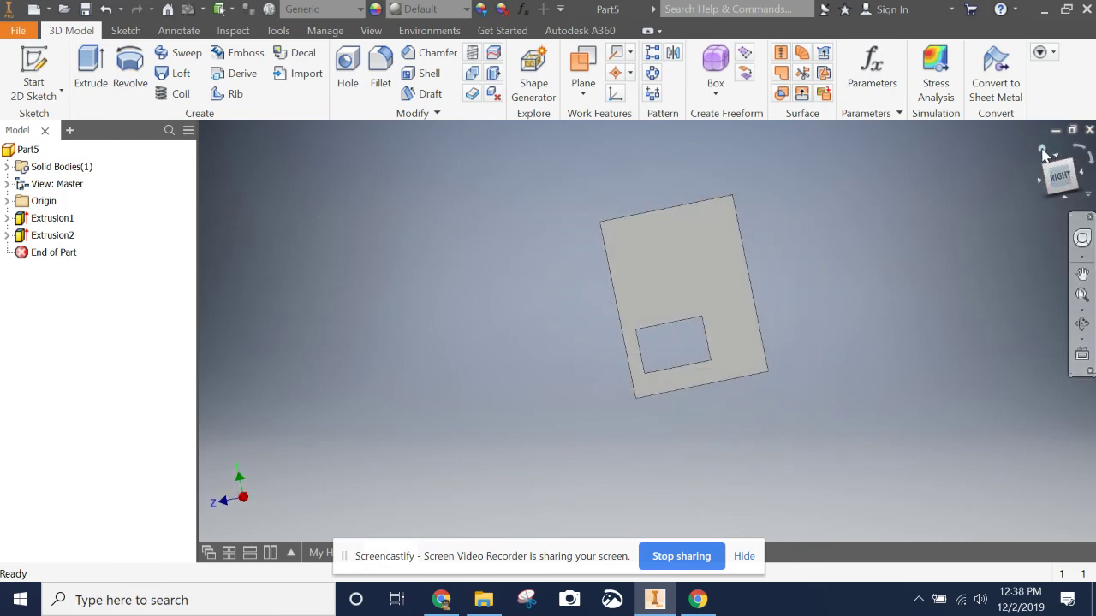
pyautogui.click(1043, 153)
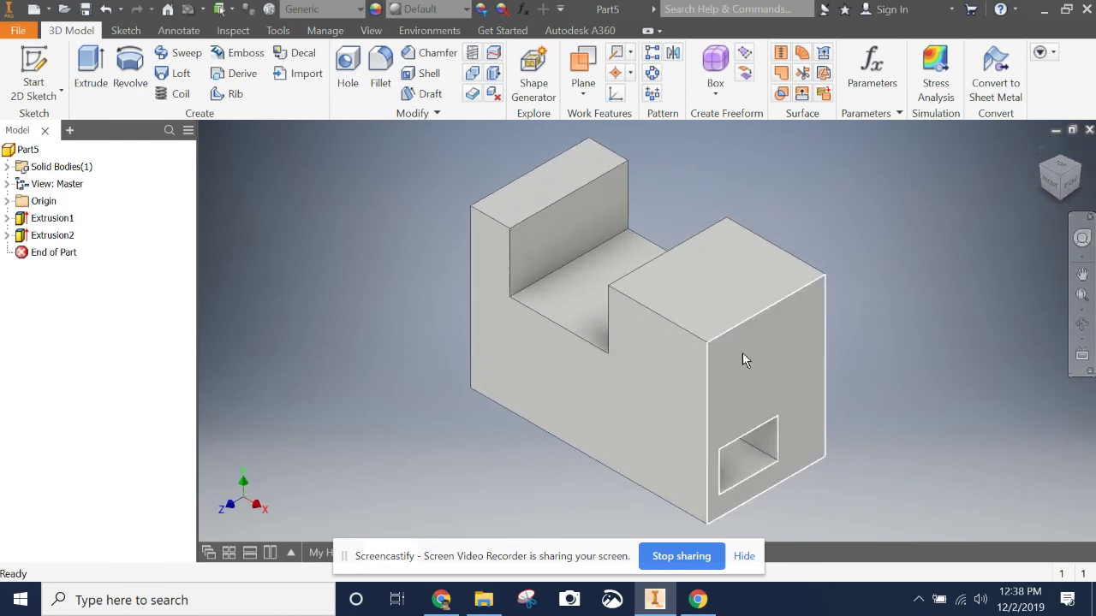